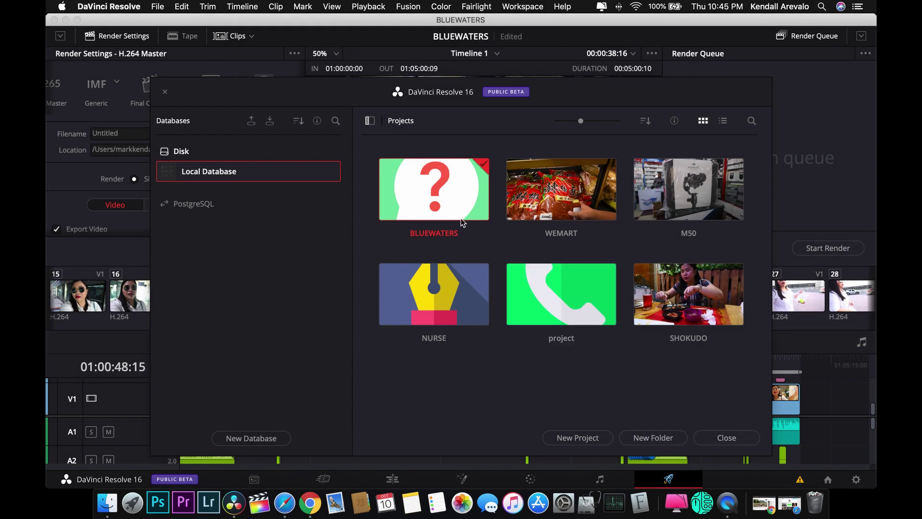
# Open the BLUEWATERS project from the Project Manager.
pyautogui.doubleClick(442, 201)
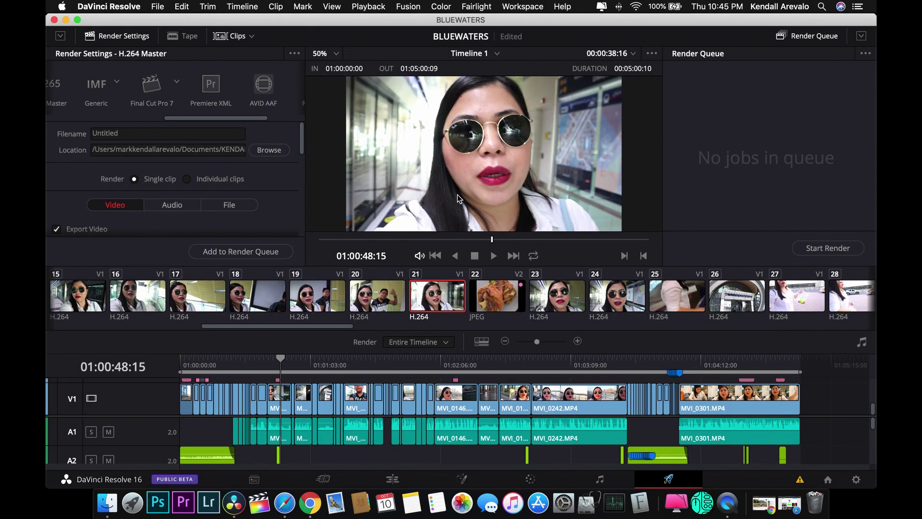
# On the Media page, browse Media Storage from Macintosh into Users and the home folder.
pyautogui.click(253, 480)
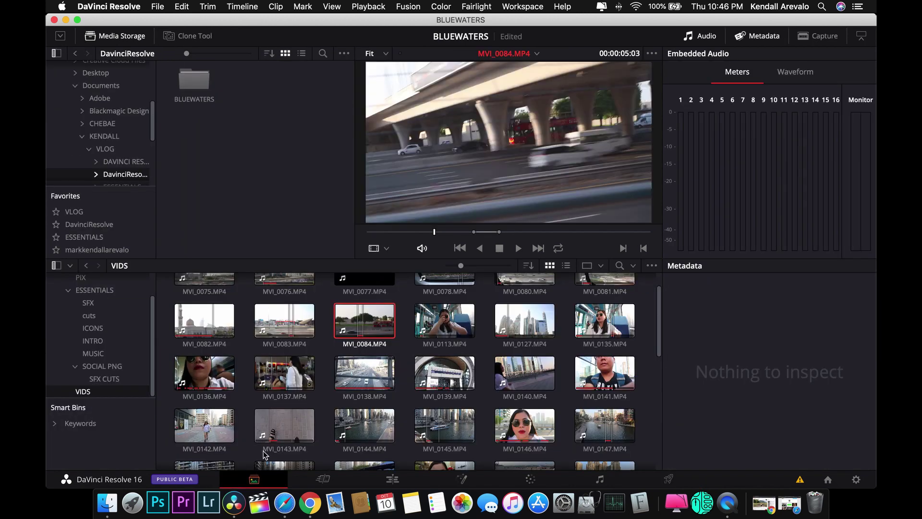
pyautogui.scroll(10, 138, 149)
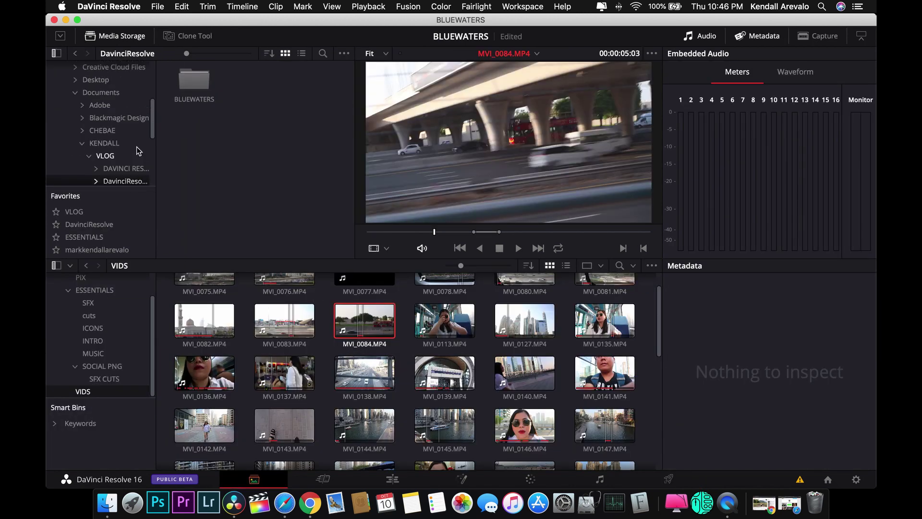
pyautogui.click(89, 80)
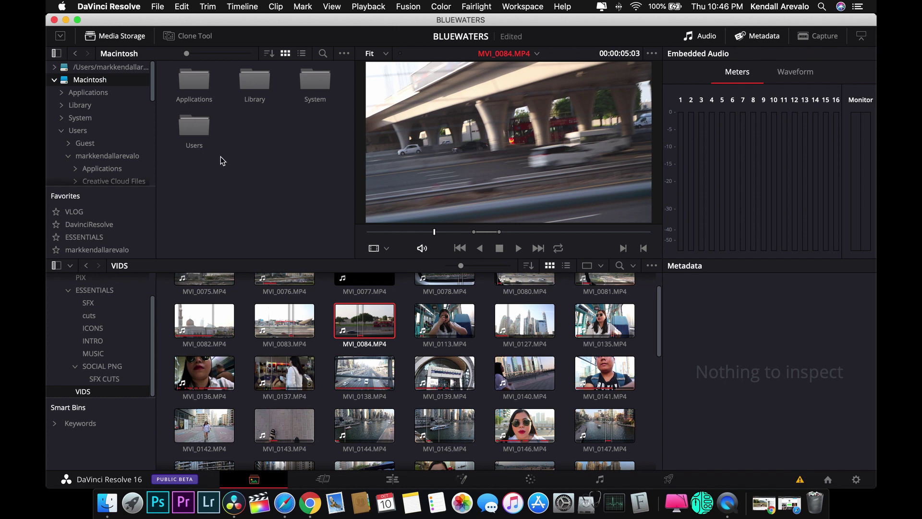
pyautogui.doubleClick(194, 125)
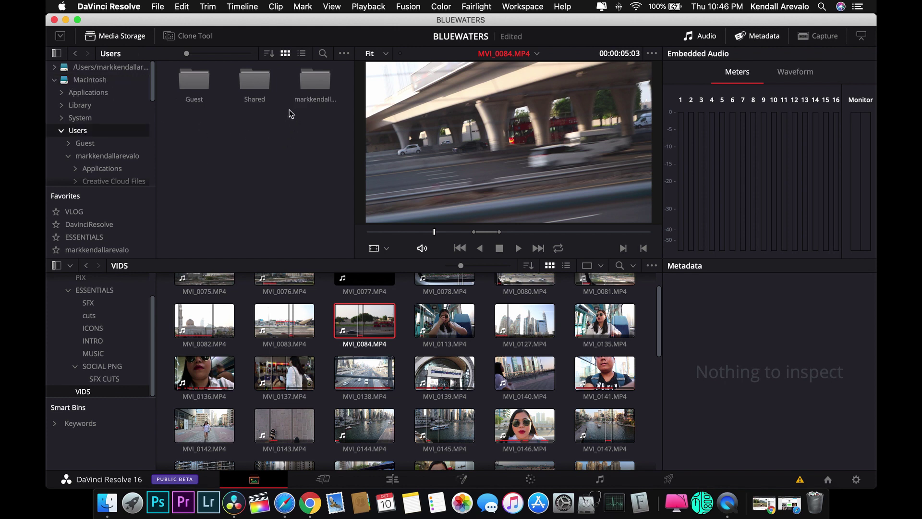
pyautogui.doubleClick(315, 80)
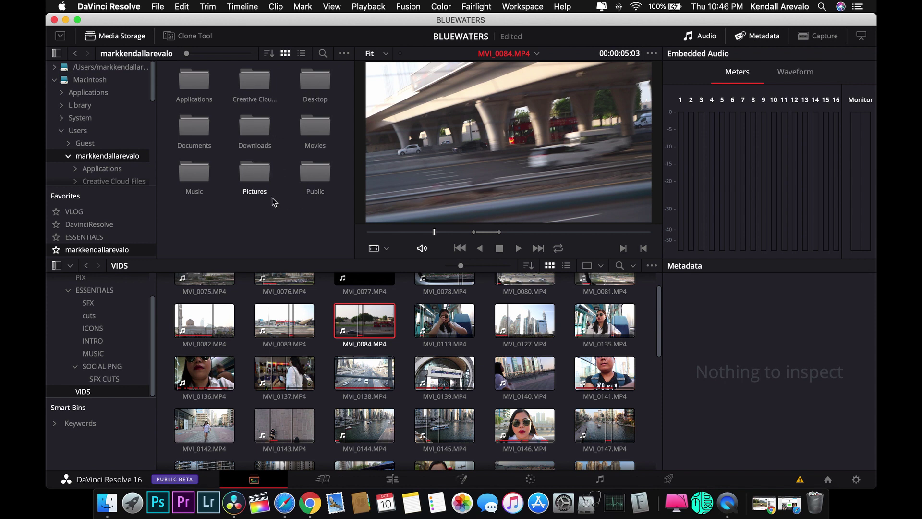
# Open the DavinciResolve folder under the VLOG favourite and select BLUEWATERS.
pyautogui.click(72, 212)
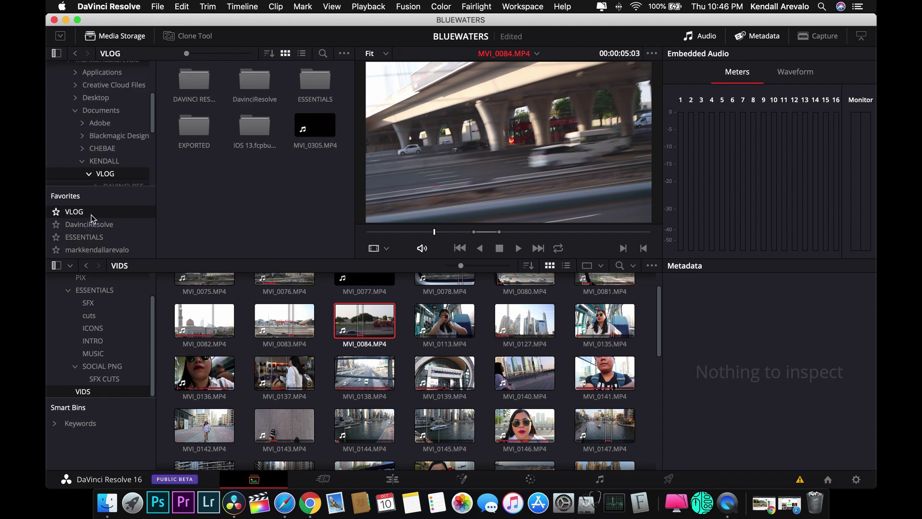
pyautogui.doubleClick(259, 81)
pyautogui.click(190, 86)
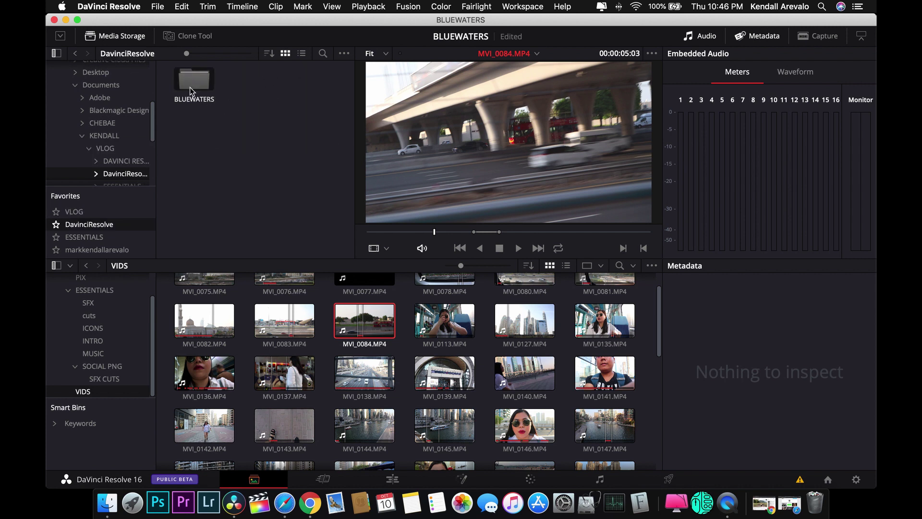
pyautogui.scroll(2, 82, 350)
# Show the Master bin's contents and look inside the BLUEWATERS and PIX bins.
pyautogui.click(78, 280)
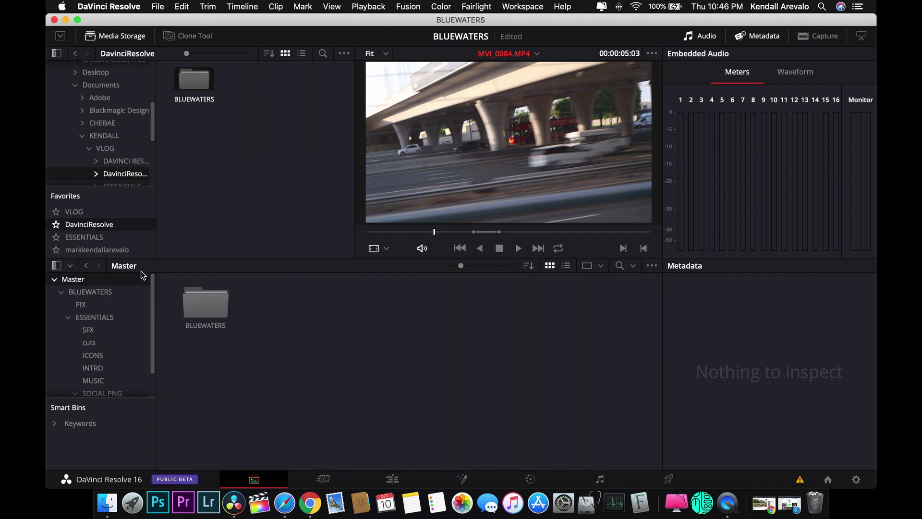
pyautogui.click(257, 99)
pyautogui.moveTo(187, 103); pyautogui.dragTo(245, 148)
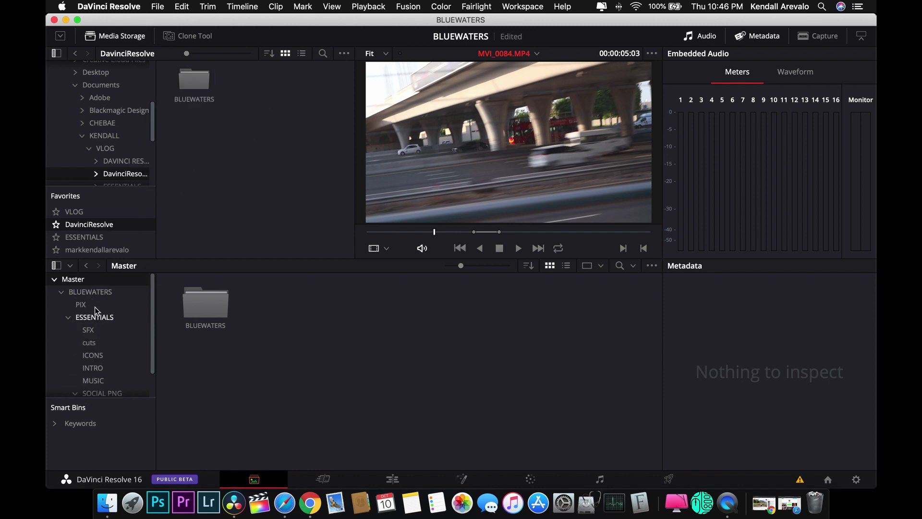
pyautogui.click(89, 293)
pyautogui.click(80, 280)
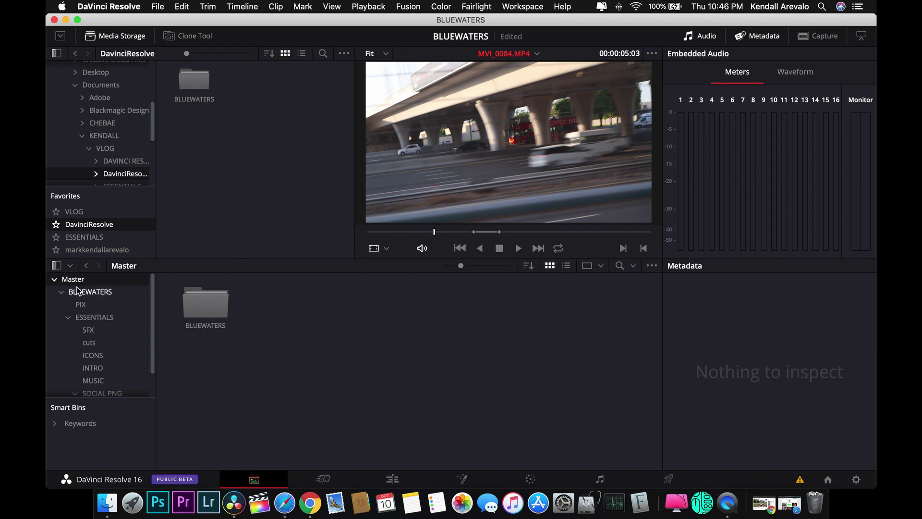
pyautogui.click(80, 302)
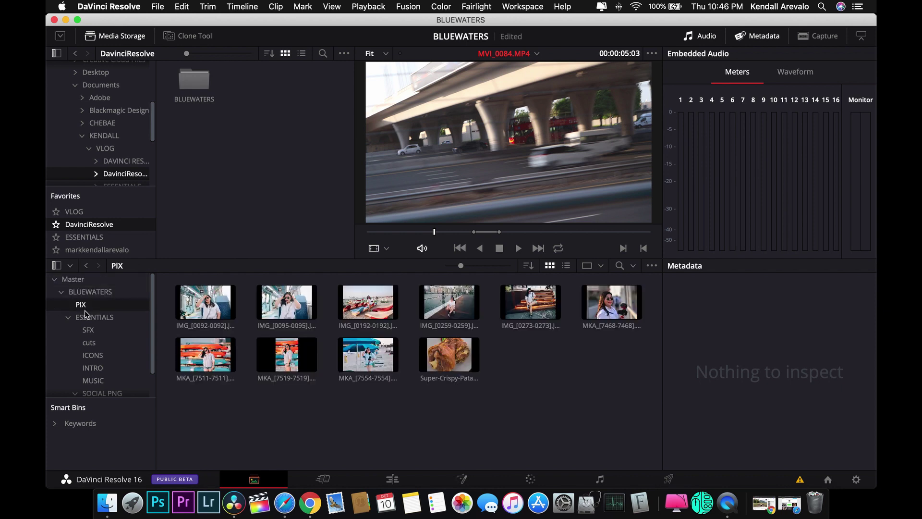
pyautogui.click(80, 283)
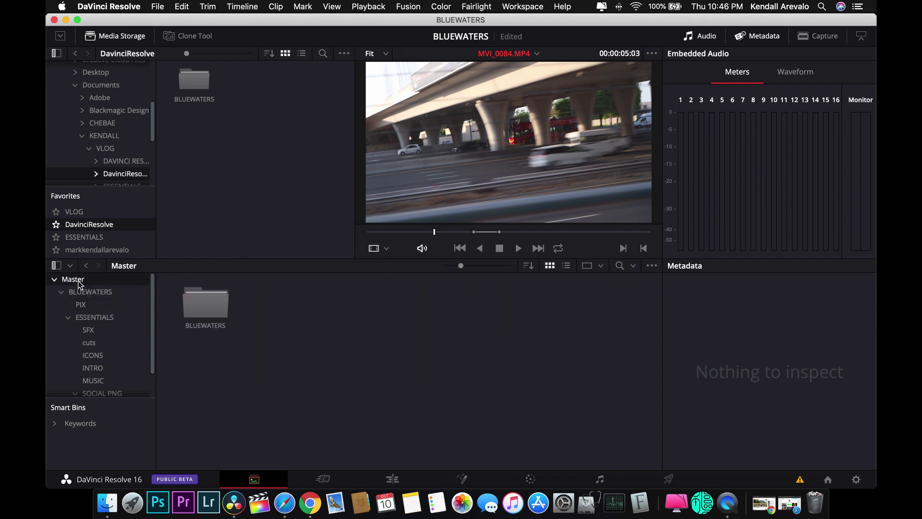
# Review the PIX, SFX, ICONS, INTRO, MUSIC and SFX CUTS bins, finishing on VIDS.
pyautogui.click(96, 303)
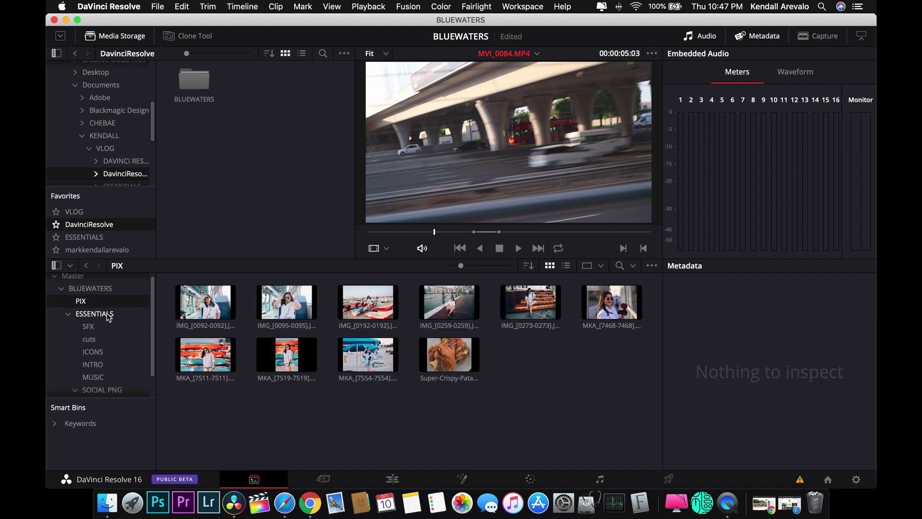
pyautogui.click(89, 327)
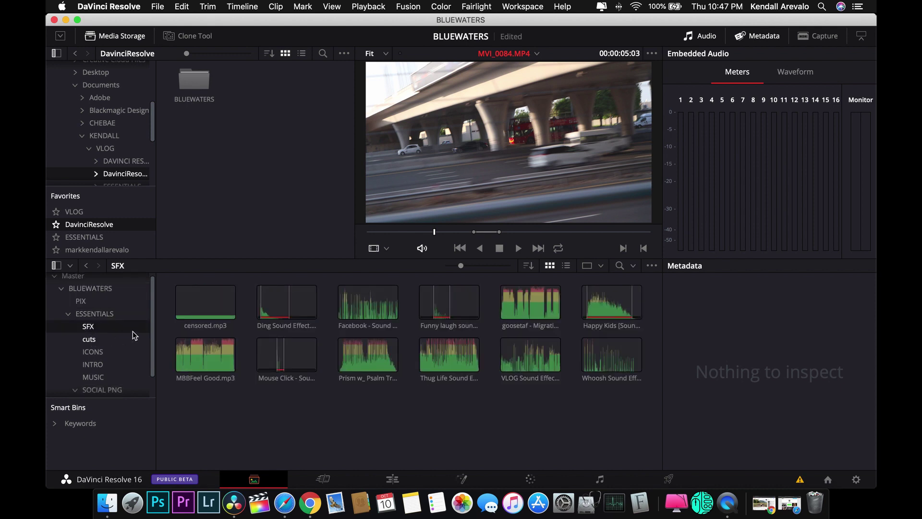
pyautogui.click(121, 354)
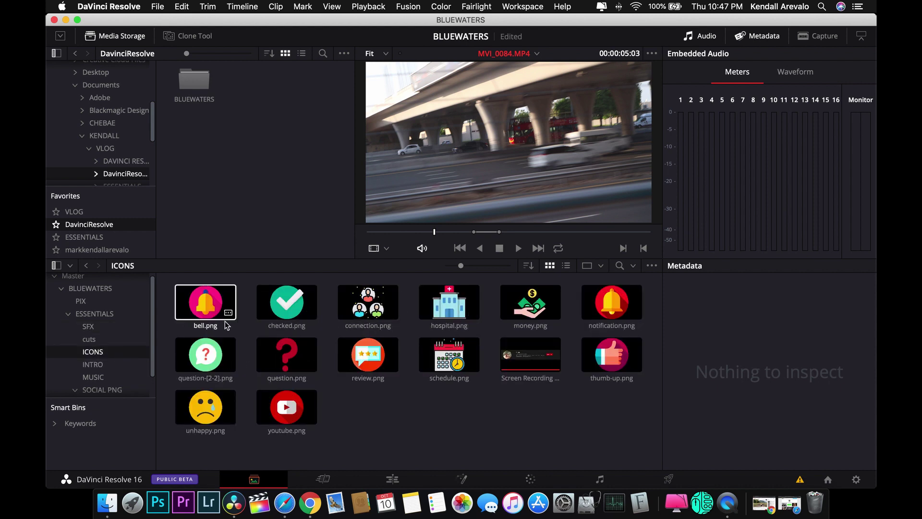
pyautogui.click(102, 365)
pyautogui.click(108, 376)
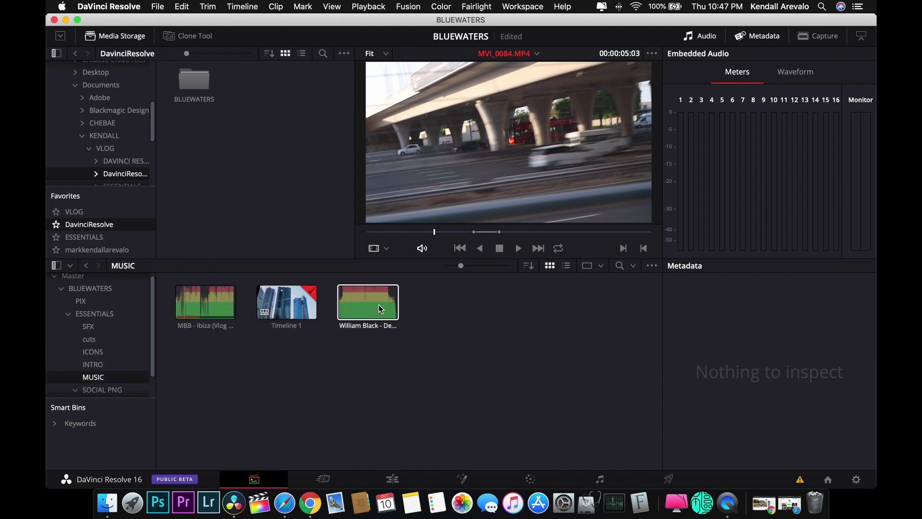
pyautogui.scroll(-2, 115, 332)
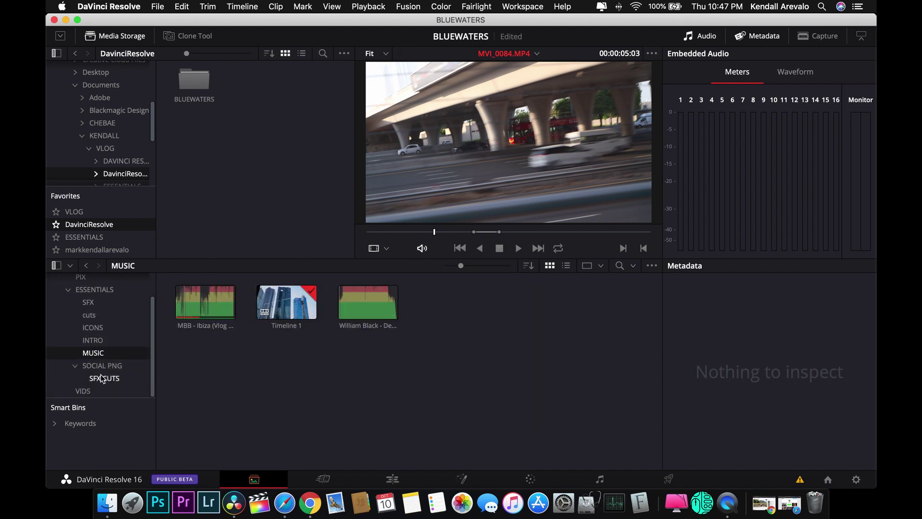
pyautogui.click(102, 377)
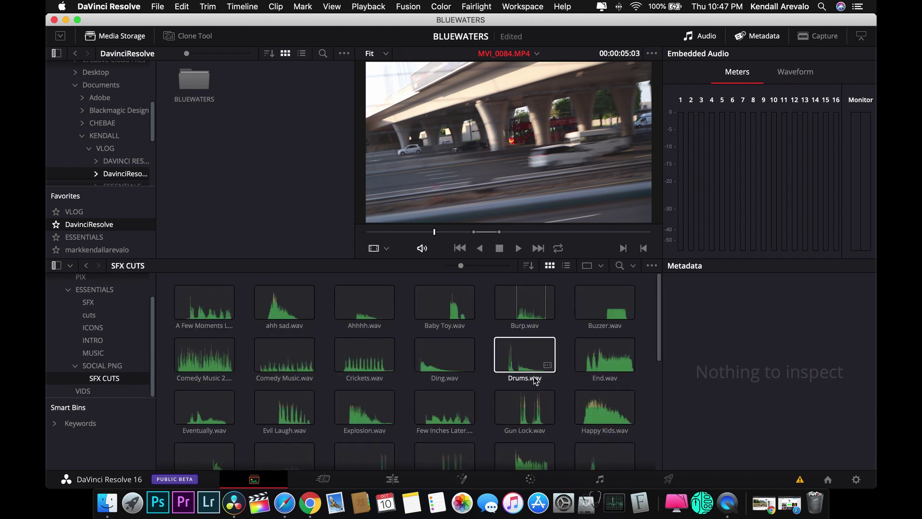
pyautogui.scroll(-5, 528, 381)
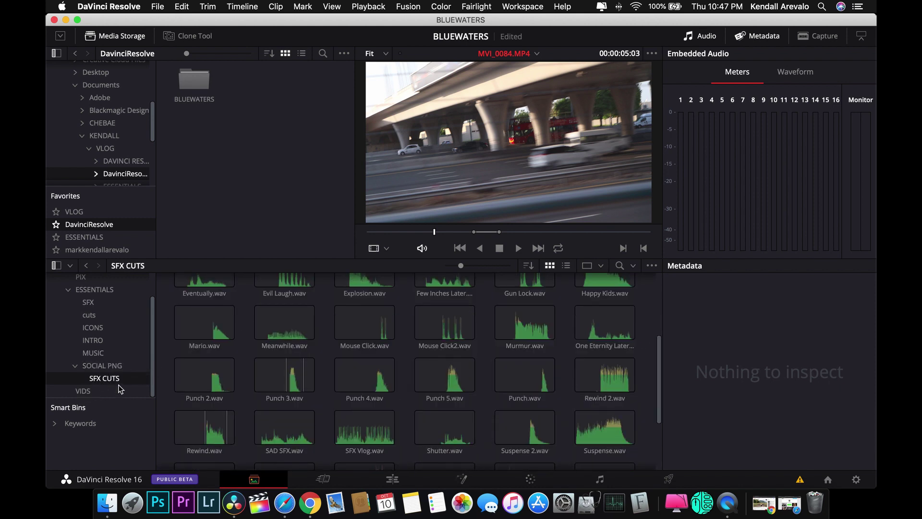
pyautogui.click(83, 391)
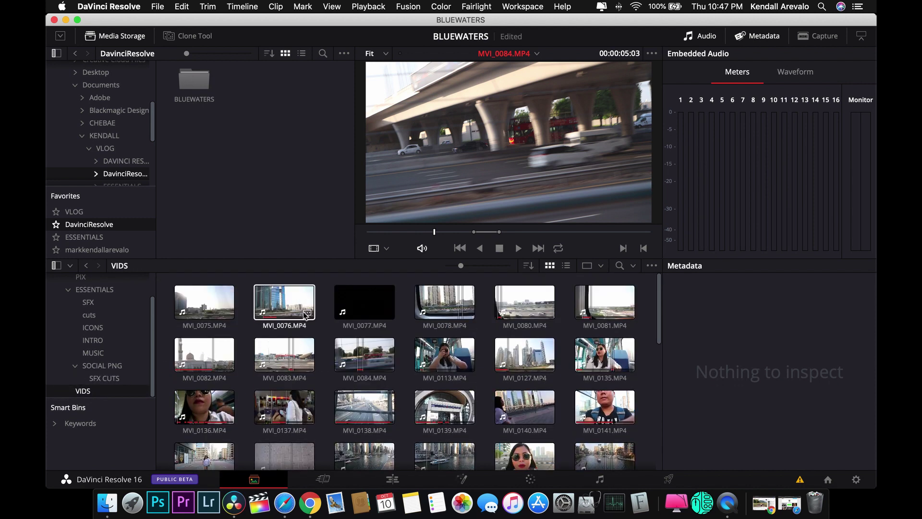
# Select all 57 VIDS clips and choose Generate Optimized Media for them.
pyautogui.scroll(-2, 489, 322)
pyautogui.scroll(2, 500, 331)
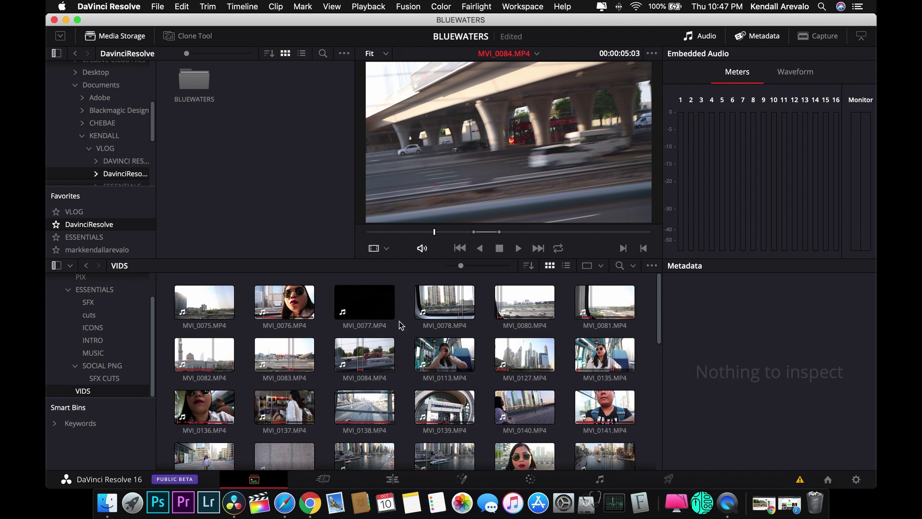
pyautogui.press('super+a')
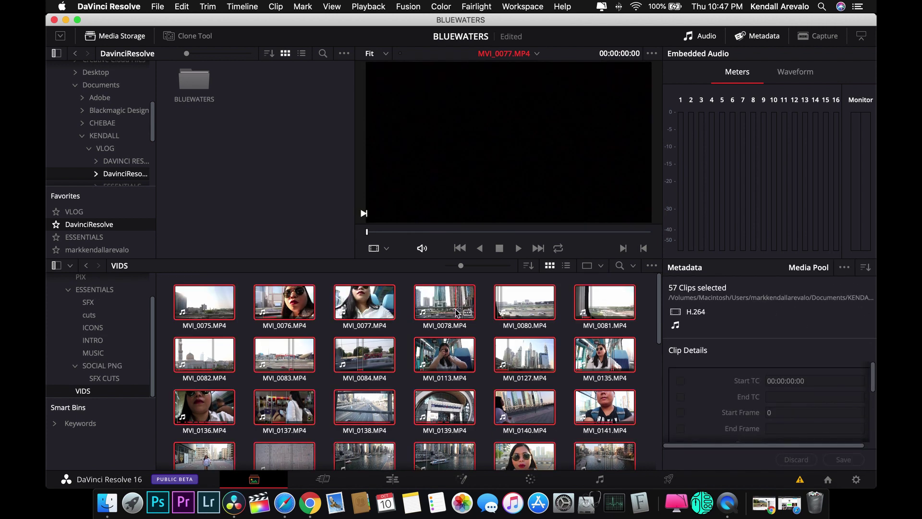
pyautogui.rightClick(448, 311)
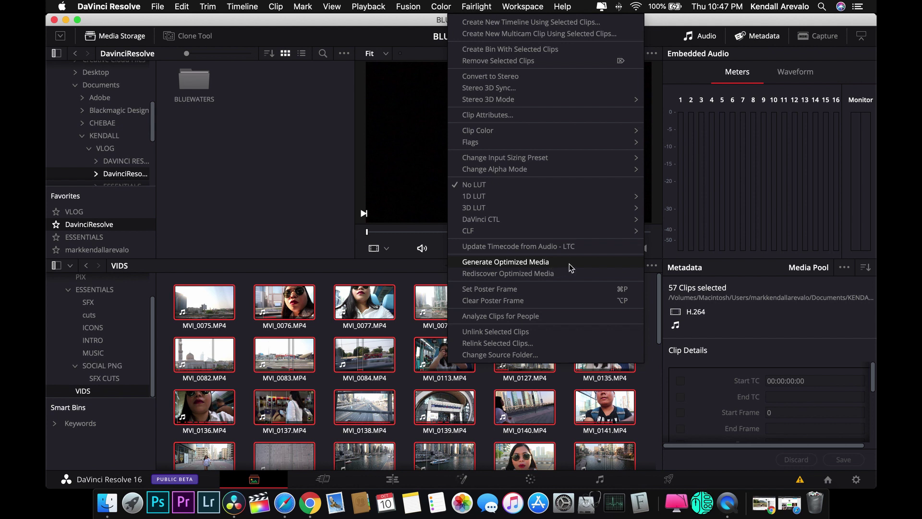
pyautogui.click(548, 267)
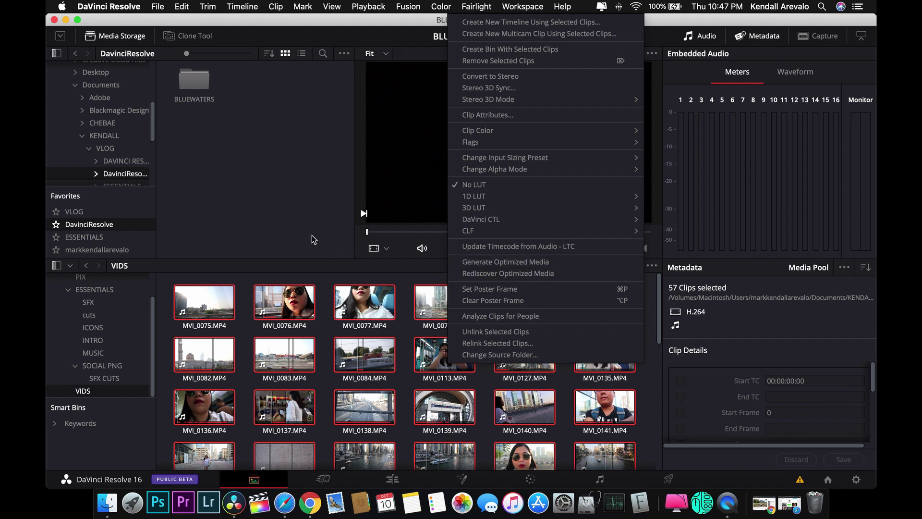
# Scrub-preview MVI_0078, MVI_0080 and MVI_0077, then load MVI_0083 into the viewer.
pyautogui.moveTo(393, 233)
pyautogui.mouseDown()
pyautogui.moveTo(499, 232)
pyautogui.moveTo(397, 232)
pyautogui.mouseUp()
pyautogui.press('Right')
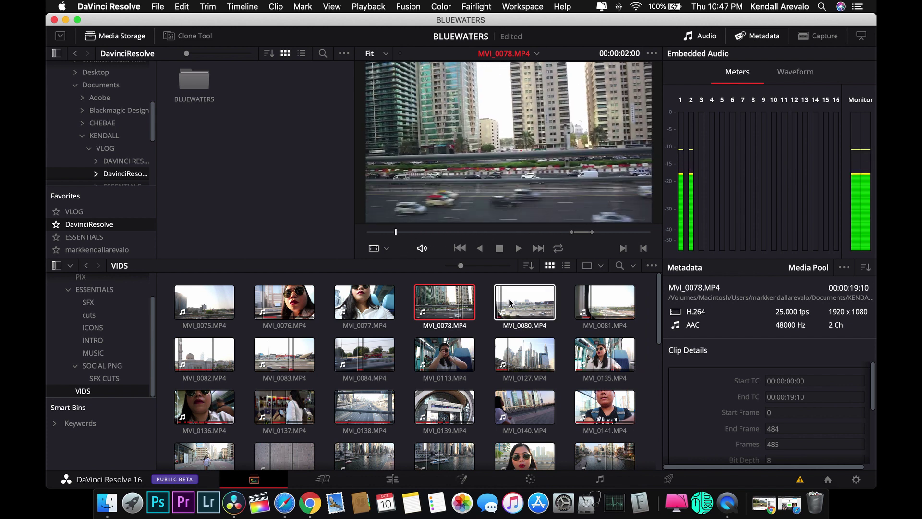
pyautogui.moveTo(482, 232); pyautogui.dragTo(541, 232)
pyautogui.click(392, 323)
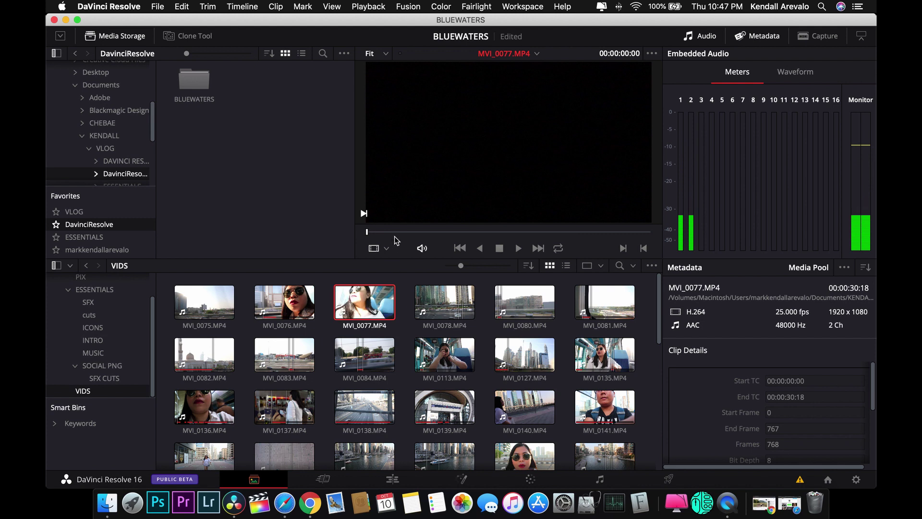
pyautogui.moveTo(395, 233); pyautogui.dragTo(561, 233)
pyautogui.click(285, 354)
# Check the Playback proxy mode options without changing them, then go to the Cut page.
pyautogui.click(355, 7)
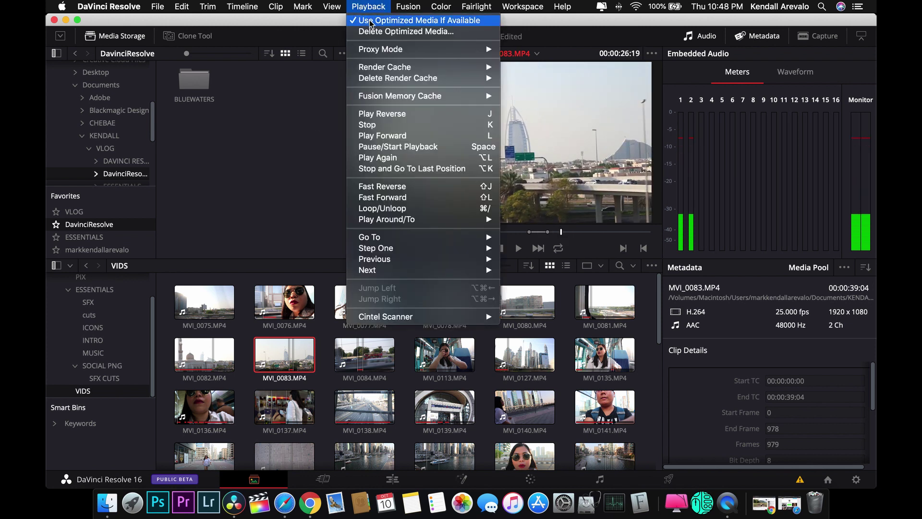
pyautogui.moveTo(475, 49)
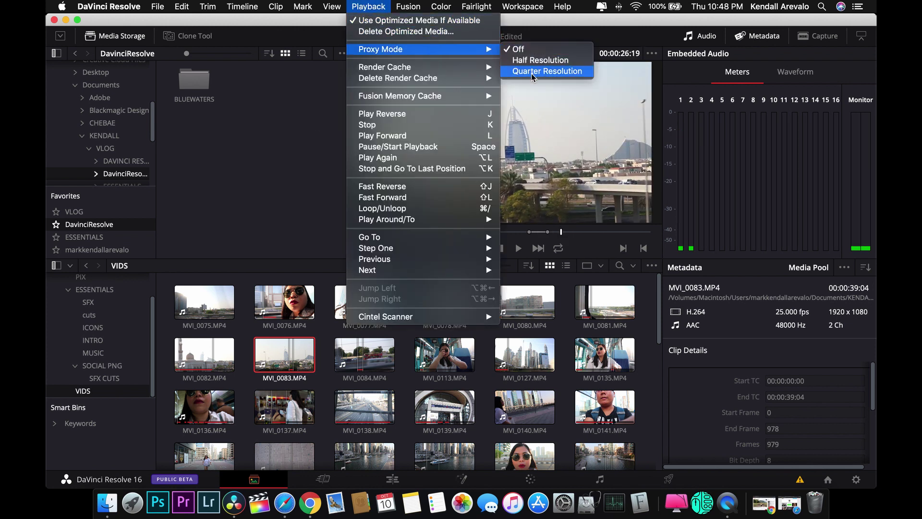
pyautogui.click(121, 44)
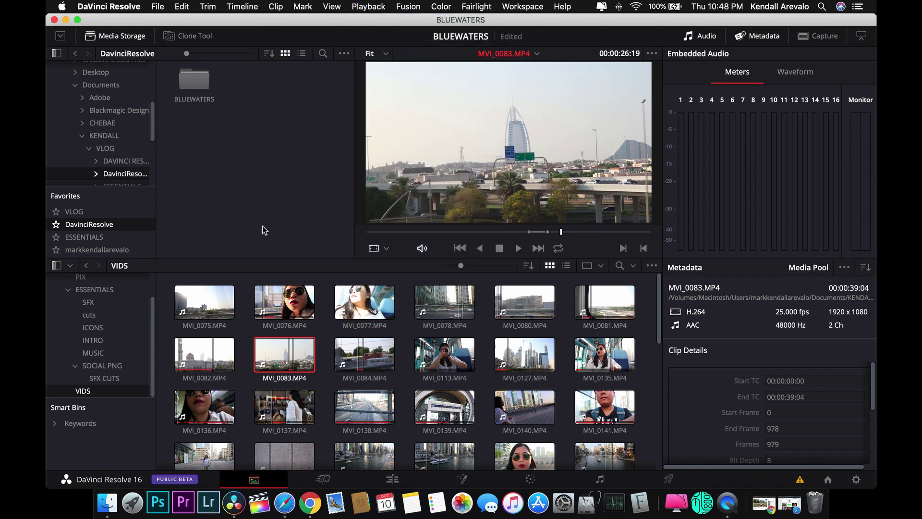
pyautogui.scroll(-2, 317, 436)
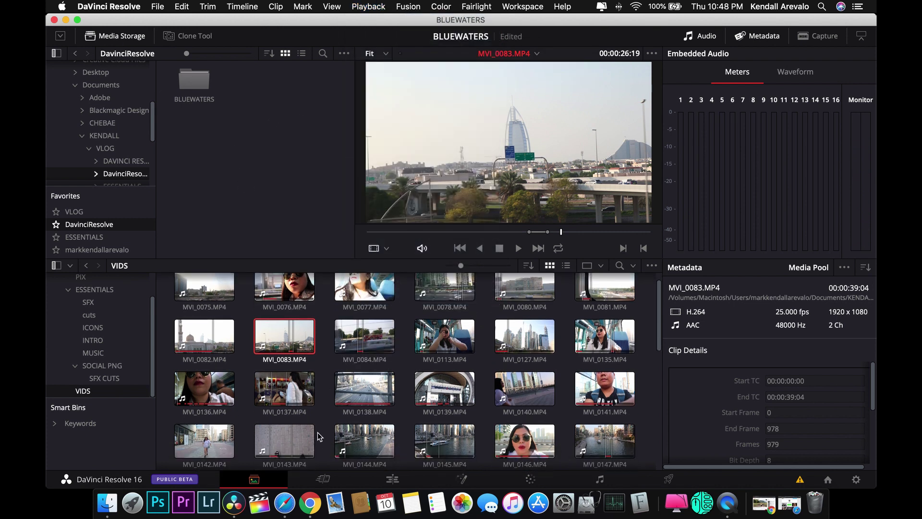
pyautogui.scroll(-5, 336, 365)
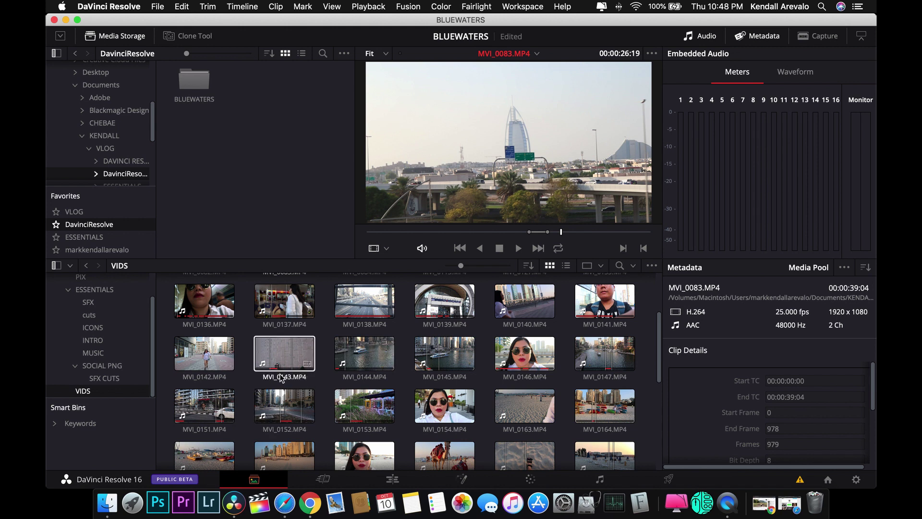
pyautogui.click(324, 479)
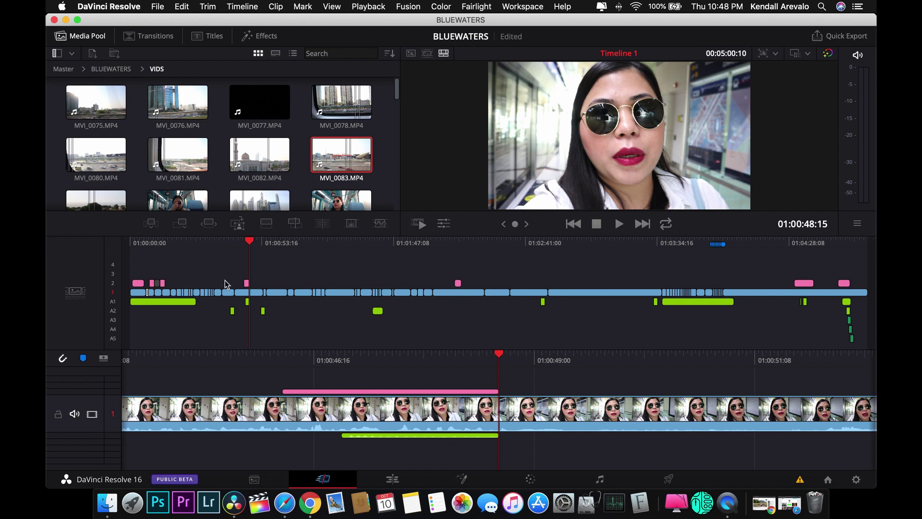
pyautogui.moveTo(249, 245); pyautogui.dragTo(278, 261)
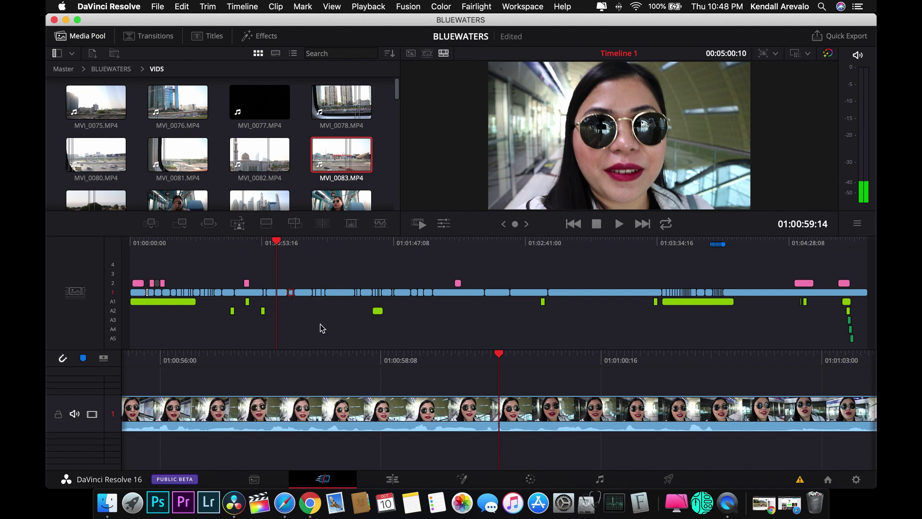
pyautogui.moveTo(301, 293); pyautogui.dragTo(303, 293)
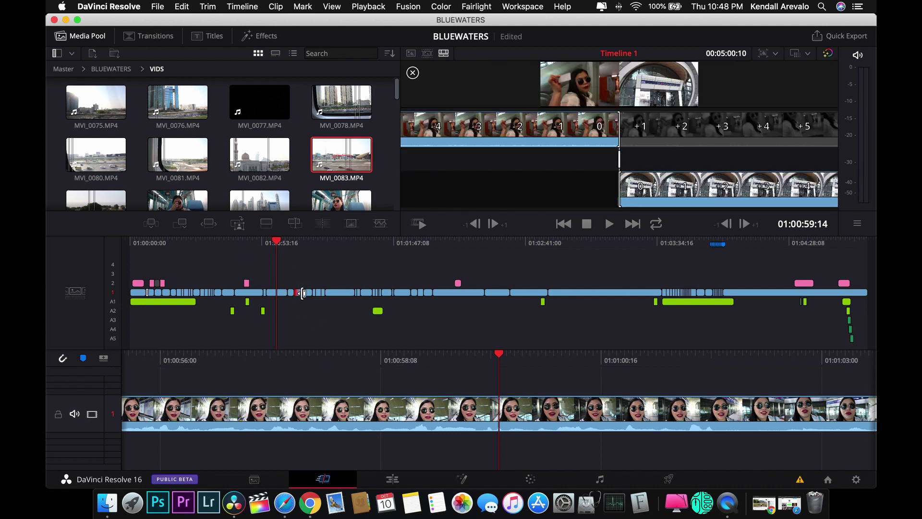
pyautogui.click(498, 408)
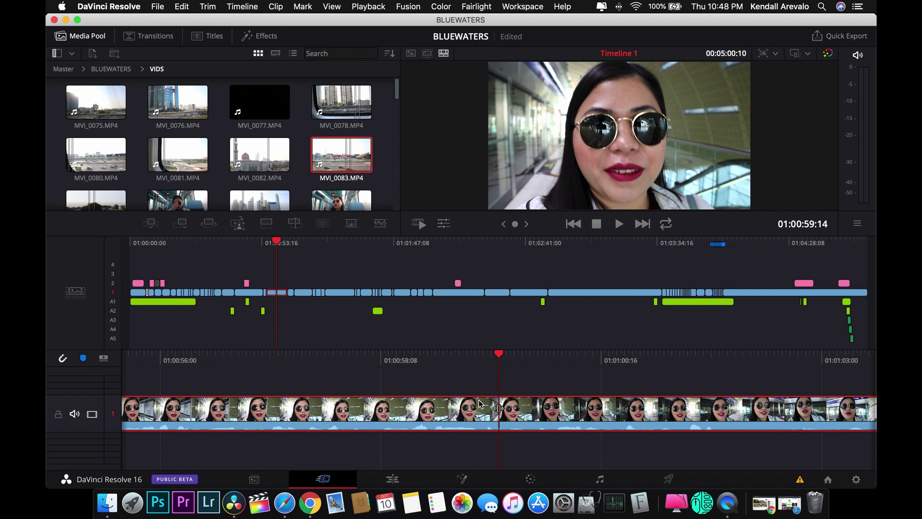
pyautogui.press('super+b')
pyautogui.moveTo(498, 356); pyautogui.dragTo(521, 363)
pyautogui.press('super+z')
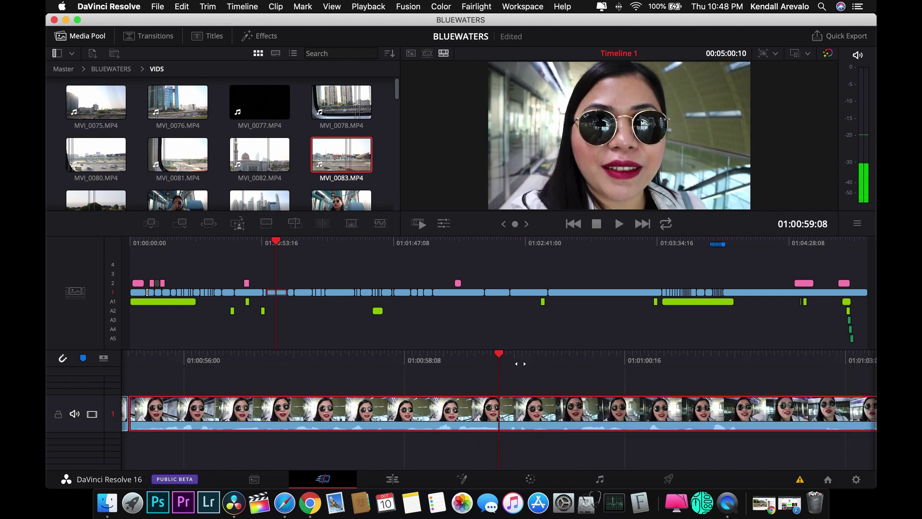
pyautogui.press('space')
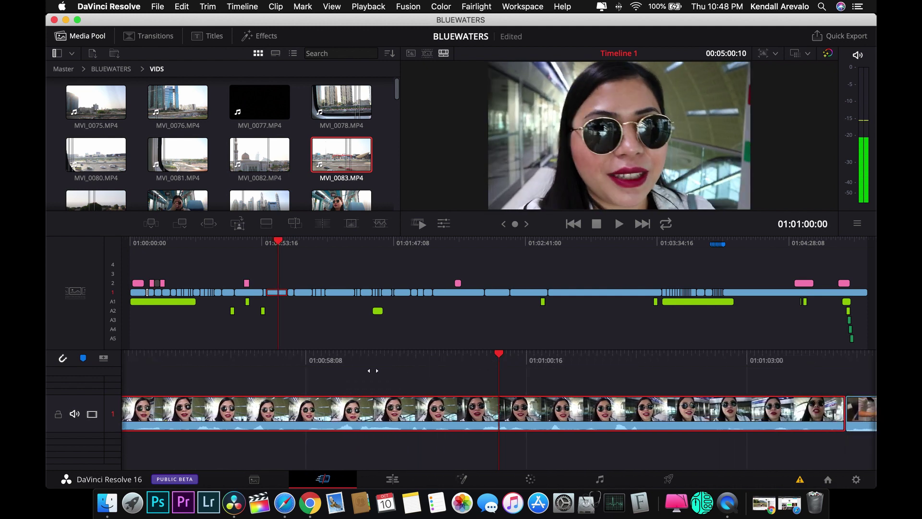
pyautogui.moveTo(288, 254); pyautogui.dragTo(409, 261)
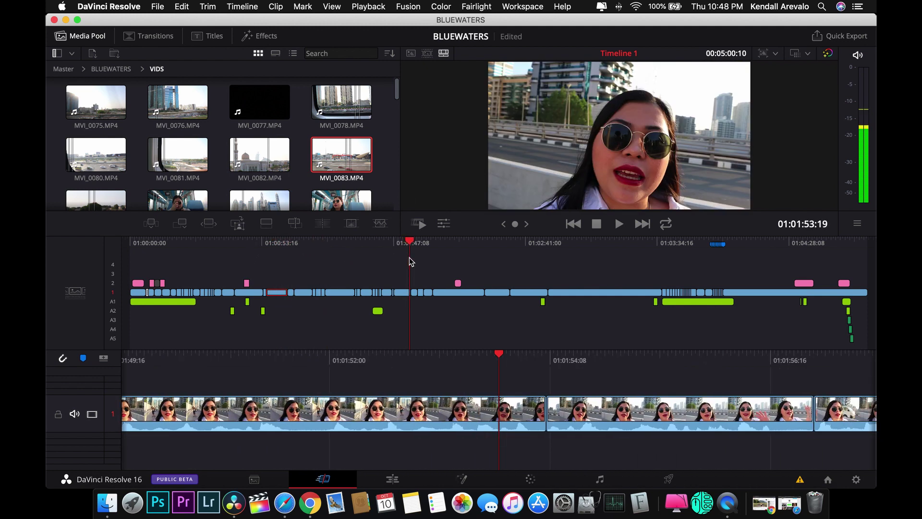
# On the Edit page, marquee-select clips on V2, then V1/A1, then A2/A3.
pyautogui.click(398, 478)
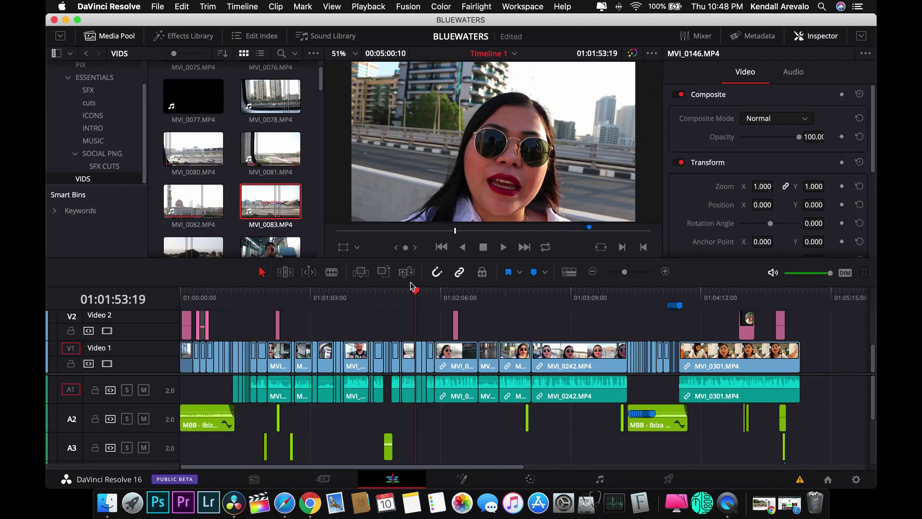
pyautogui.moveTo(412, 288); pyautogui.dragTo(370, 307)
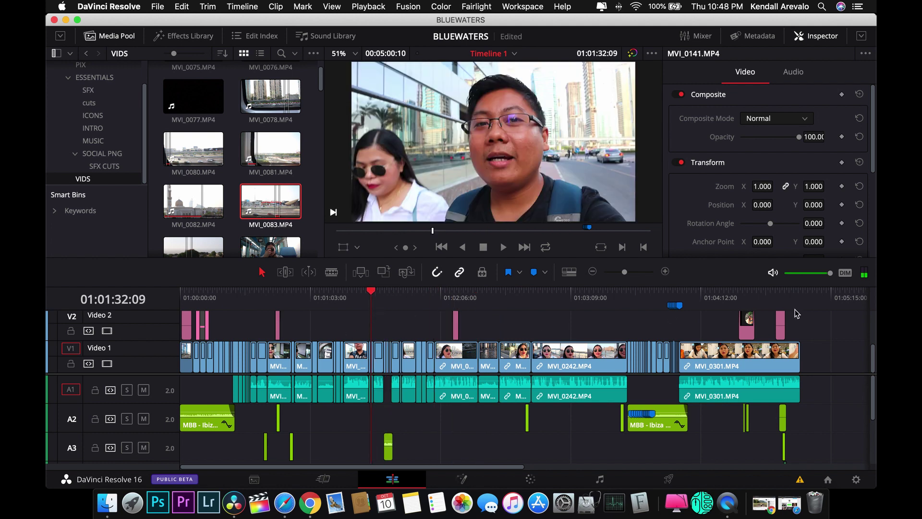
pyautogui.moveTo(808, 324); pyautogui.dragTo(181, 331)
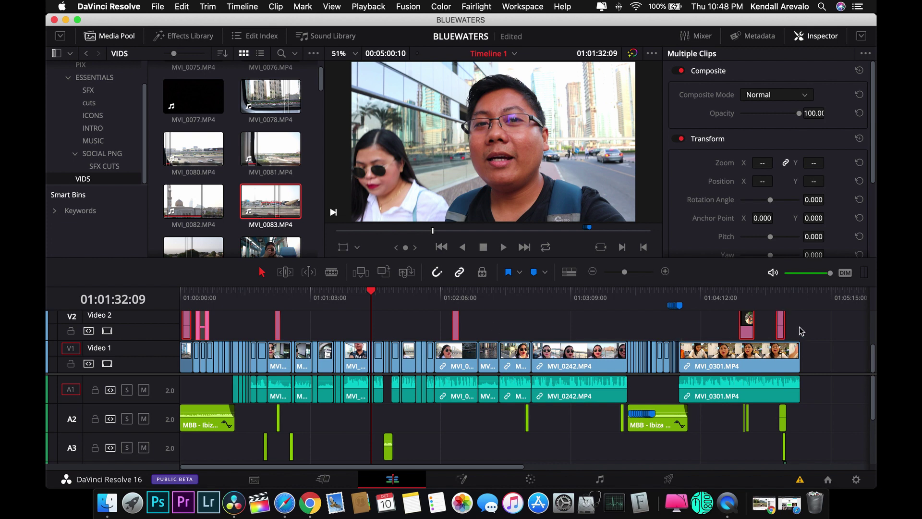
pyautogui.click(817, 343)
pyautogui.moveTo(812, 358); pyautogui.dragTo(193, 389)
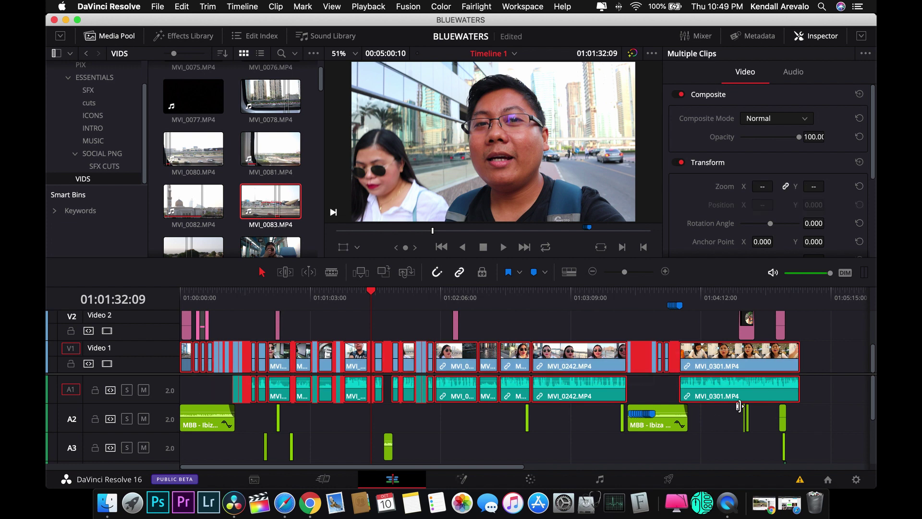
pyautogui.click(817, 411)
pyautogui.moveTo(812, 416); pyautogui.dragTo(194, 455)
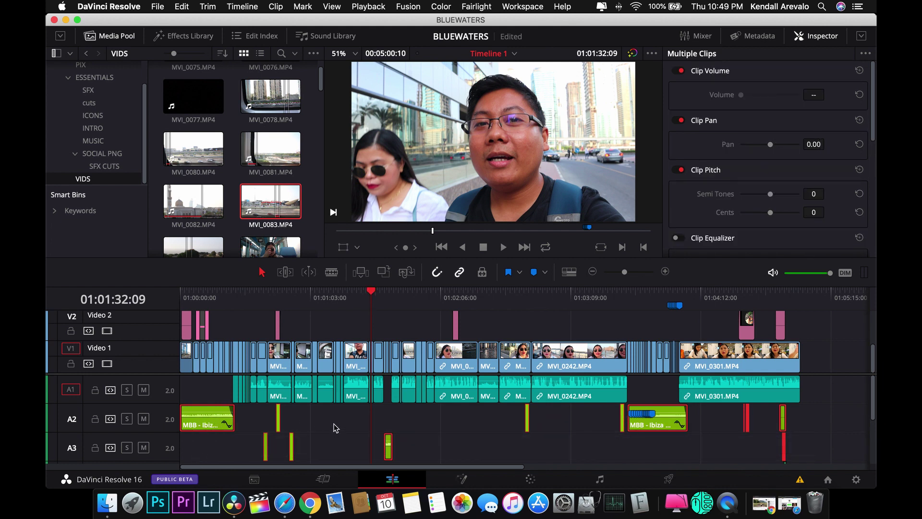
# Select the empty gaps on tracks A2 and Video 2.
pyautogui.scroll(-2, 398, 420)
pyautogui.scroll(2, 410, 416)
pyautogui.click(430, 430)
pyautogui.click(510, 296)
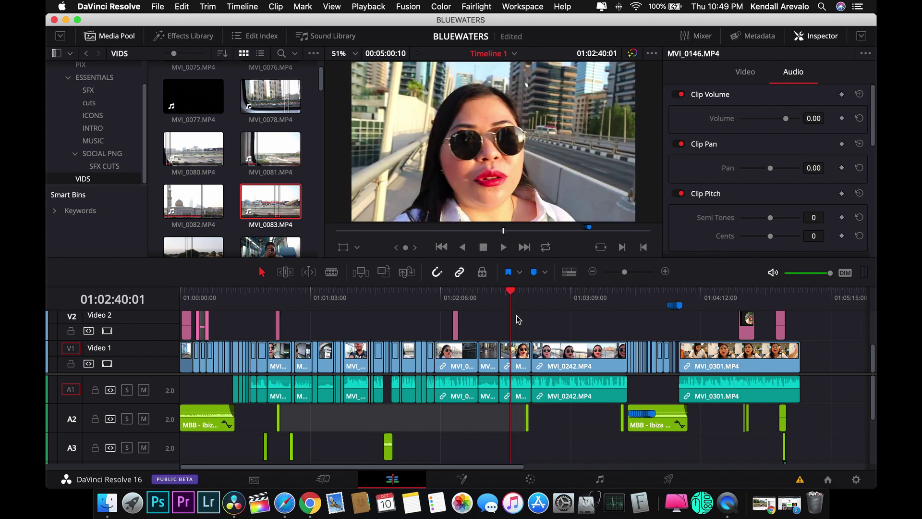
pyautogui.click(595, 332)
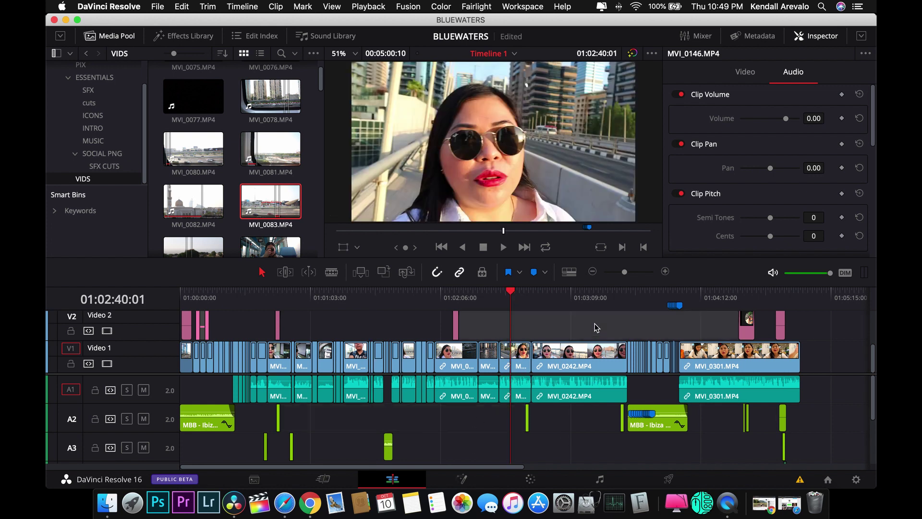
pyautogui.click(646, 306)
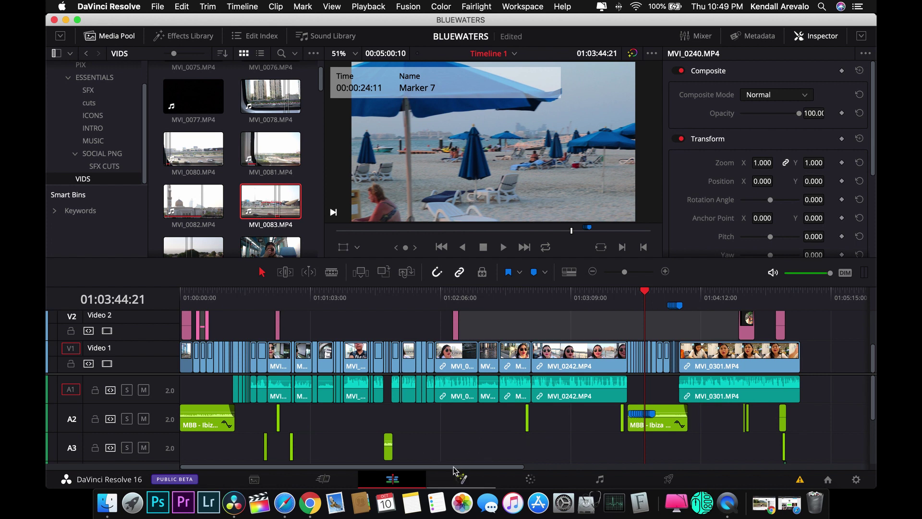
# Zoom in to park the playhead on Marker 10's pier shot at 01:03:46:09, then zoom out.
pyautogui.click(403, 425)
pyautogui.press('super+equal')
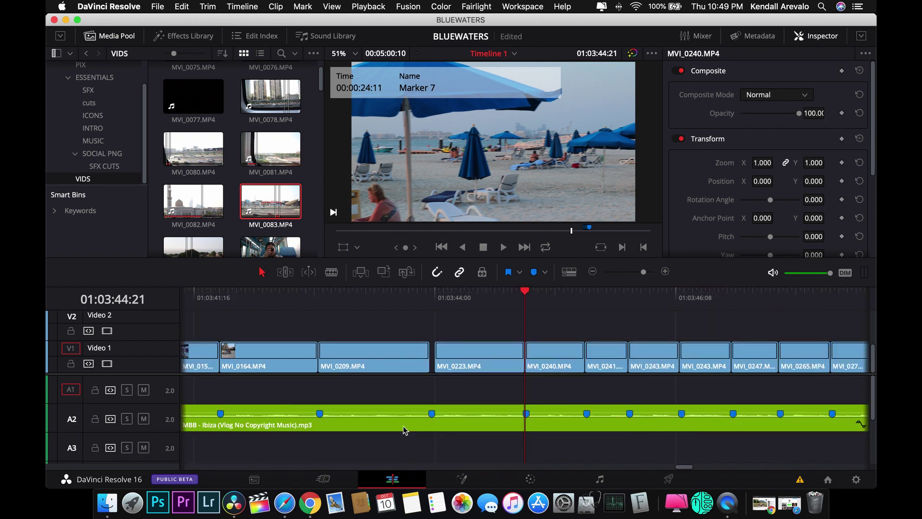
pyautogui.moveTo(525, 295)
pyautogui.mouseDown()
pyautogui.moveTo(387, 298)
pyautogui.moveTo(402, 309)
pyautogui.moveTo(580, 322)
pyautogui.mouseUp()
pyautogui.press('super+minus')
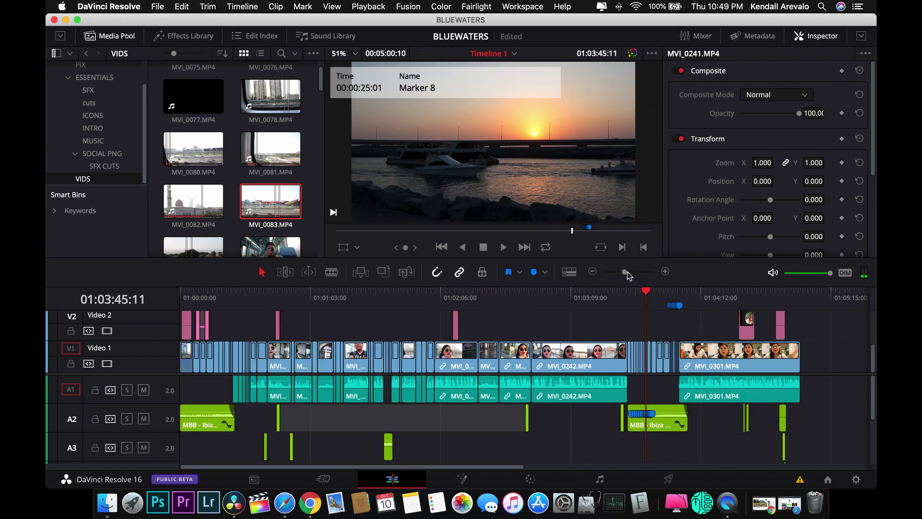
pyautogui.moveTo(626, 274); pyautogui.dragTo(635, 273)
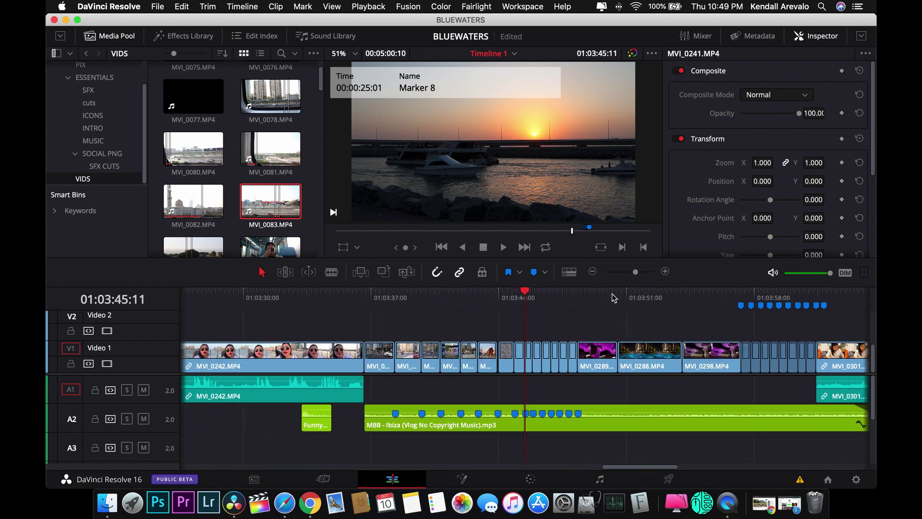
pyautogui.moveTo(532, 298)
pyautogui.mouseDown()
pyautogui.moveTo(500, 298)
pyautogui.moveTo(545, 300)
pyautogui.mouseUp()
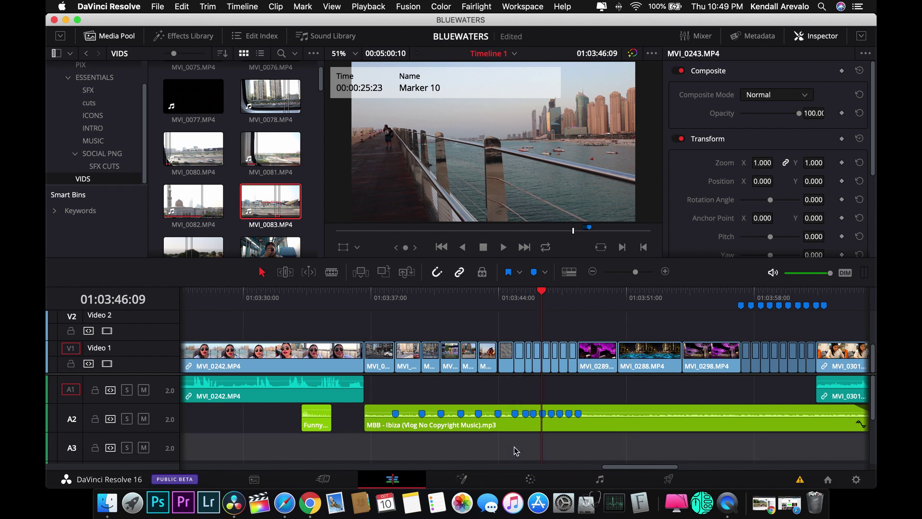
pyautogui.press('super+minus')
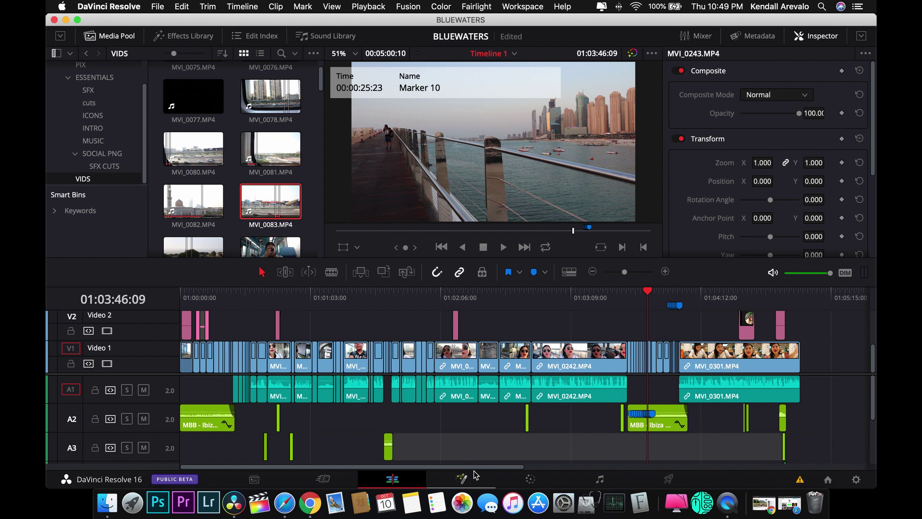
# On the Fusion page, wire a ColorCurves1 node between MediaIn1 and MediaOut1, keeping RGB.
pyautogui.click(465, 482)
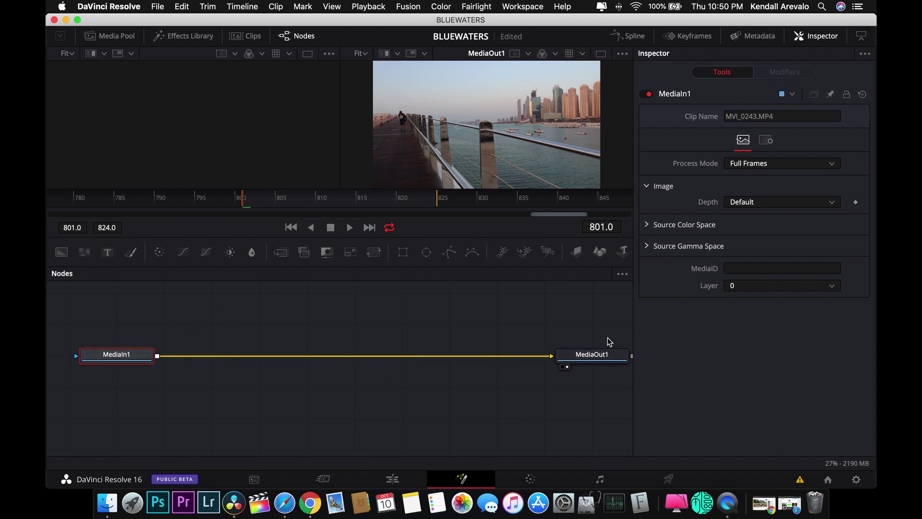
pyautogui.click(183, 254)
pyautogui.moveTo(212, 355); pyautogui.dragTo(405, 383)
pyautogui.moveTo(606, 357); pyautogui.dragTo(535, 331)
pyautogui.moveTo(404, 382); pyautogui.dragTo(321, 343)
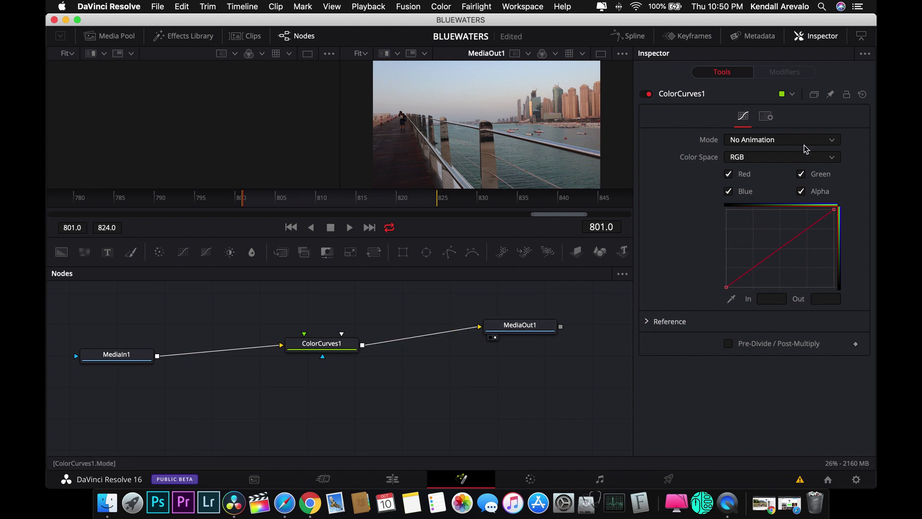
pyautogui.click(793, 157)
pyautogui.click(690, 190)
# On the Color page, raise the pier shot's lift to 0.09 and toggle bypass to compare.
pyautogui.click(530, 480)
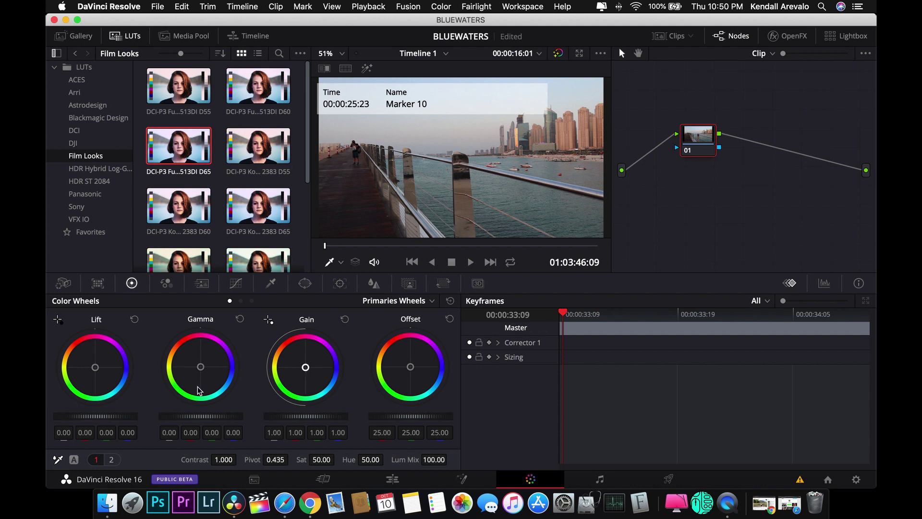
pyautogui.moveTo(99, 416)
pyautogui.mouseDown()
pyautogui.moveTo(123, 416)
pyautogui.moveTo(107, 416)
pyautogui.mouseUp()
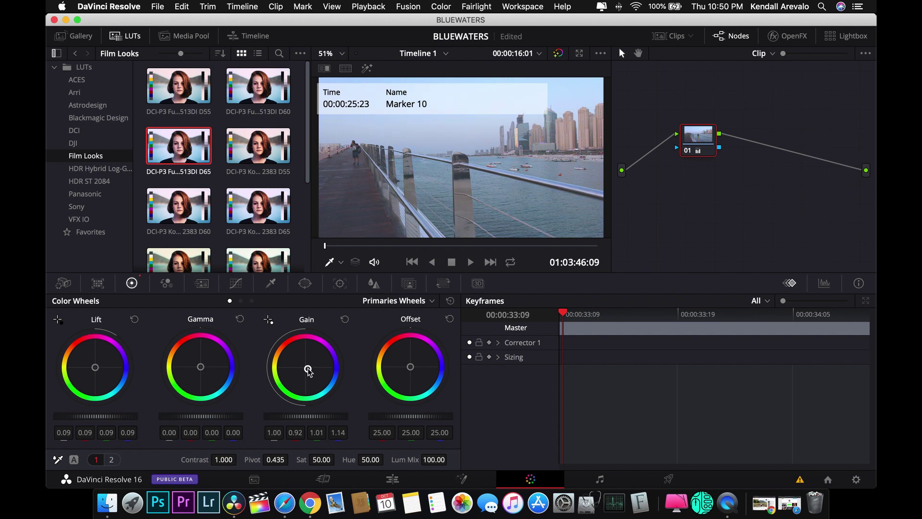
pyautogui.click(559, 54)
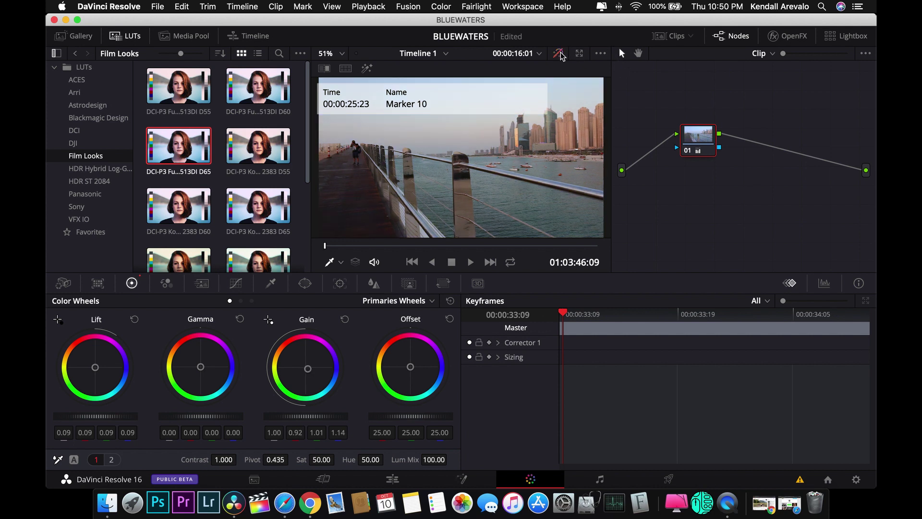
pyautogui.click(559, 53)
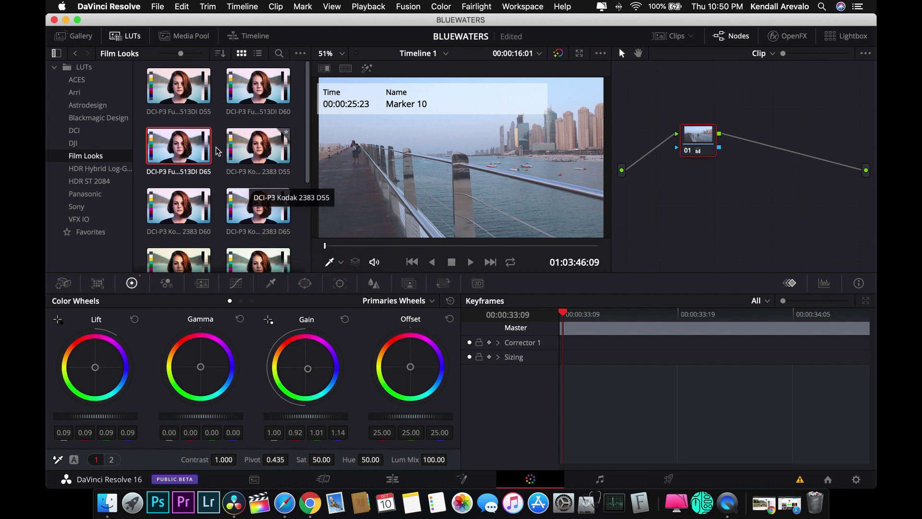
pyautogui.moveTo(168, 149)
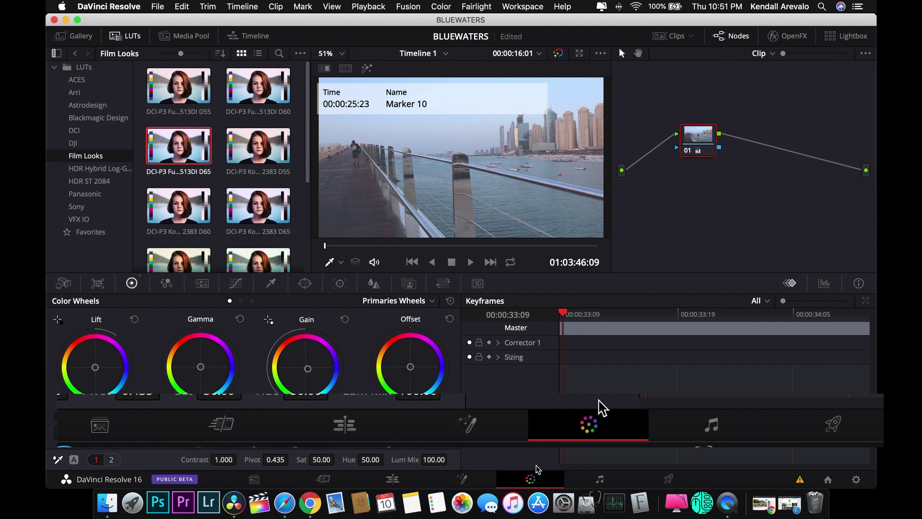
# In Fairlight, play back the talking section and set the Audio 2 music fader to 0.6.
pyautogui.click(600, 479)
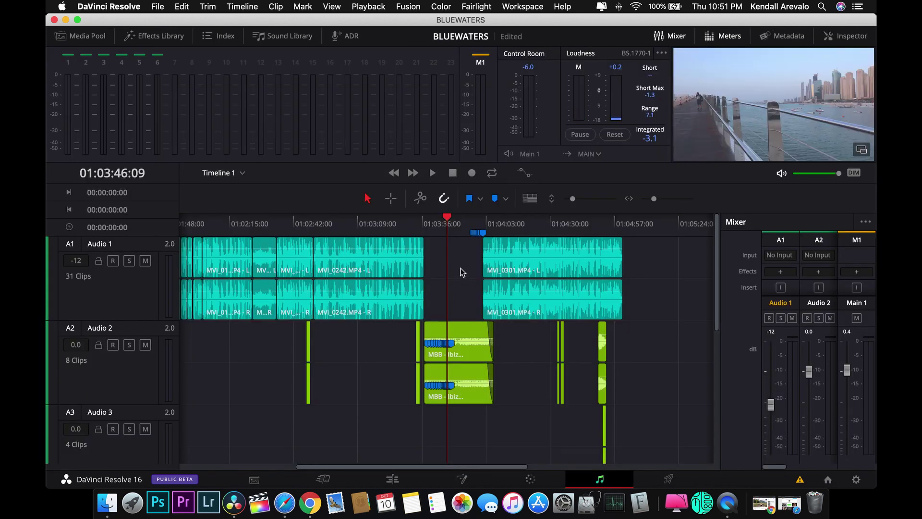
pyautogui.hotkey('shift', 'z')
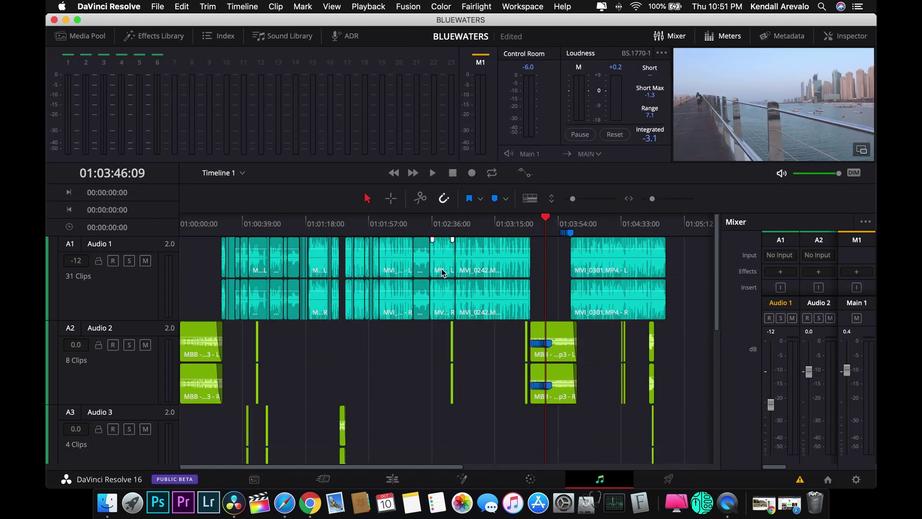
pyautogui.click(544, 224)
pyautogui.click(492, 223)
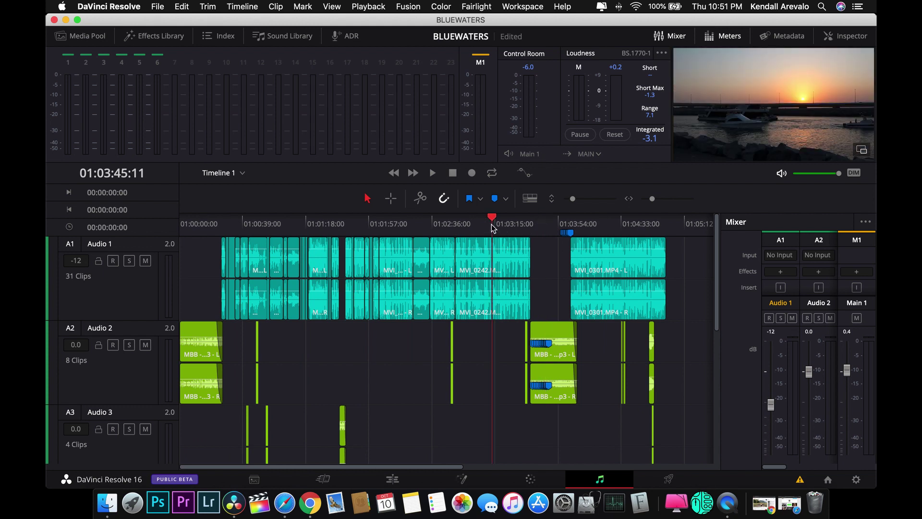
pyautogui.press('space')
pyautogui.press('space')
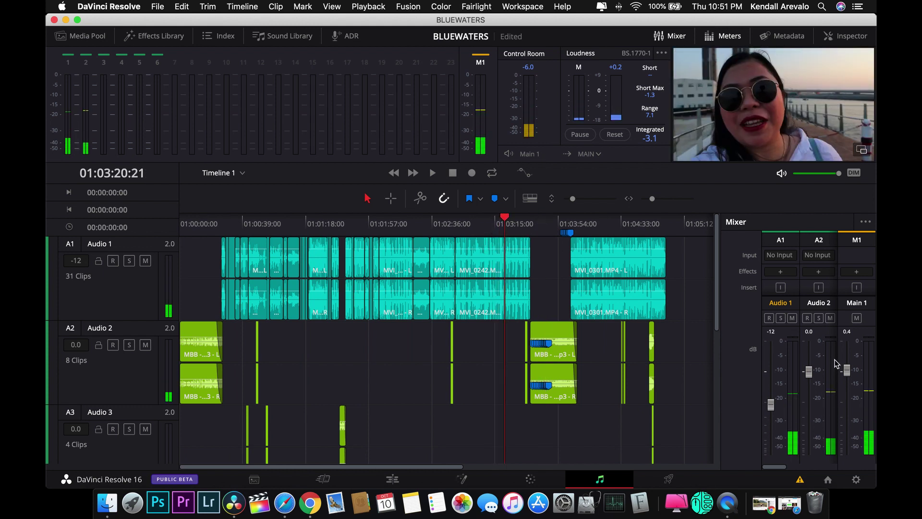
pyautogui.moveTo(809, 372); pyautogui.dragTo(810, 370)
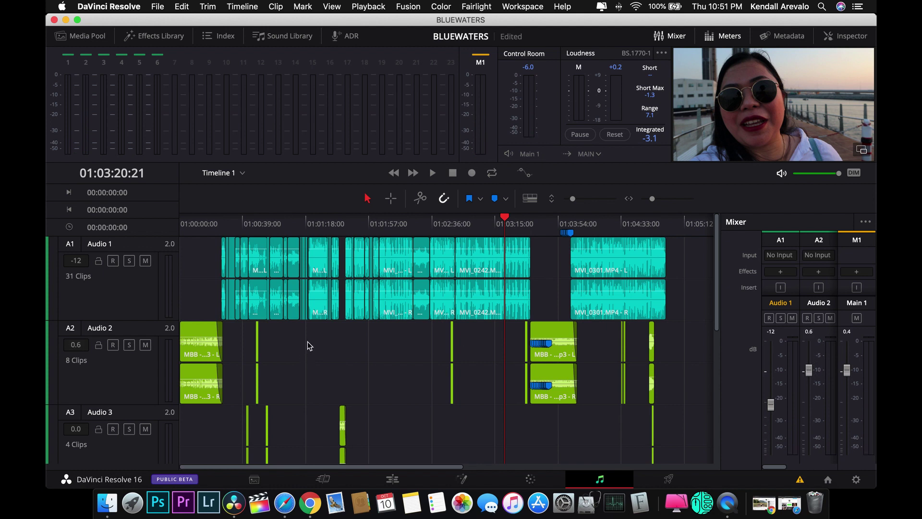
# Drag the end of the opening MBB - Ibiza clip on Audio 2 to shape its fade-out.
pyautogui.scroll(2, 295, 338)
pyautogui.scroll(-2, 296, 338)
pyautogui.moveTo(196, 224); pyautogui.dragTo(295, 223)
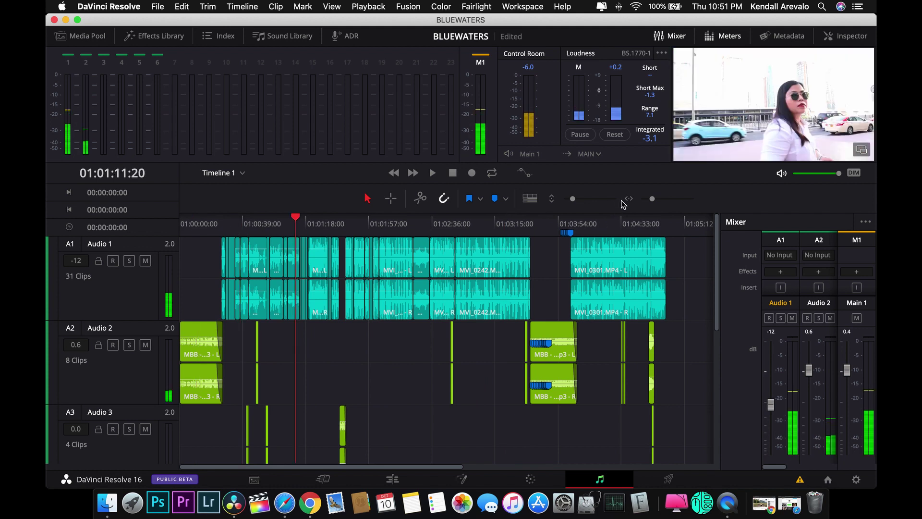
pyautogui.moveTo(572, 198); pyautogui.dragTo(595, 198)
pyautogui.moveTo(651, 198); pyautogui.dragTo(663, 198)
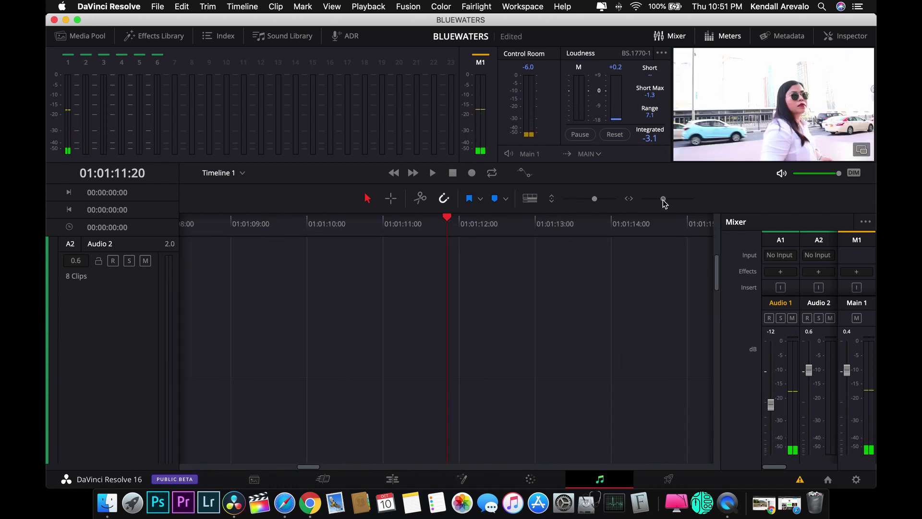
pyautogui.moveTo(595, 198); pyautogui.dragTo(579, 198)
pyautogui.hotkey('shift', 'z')
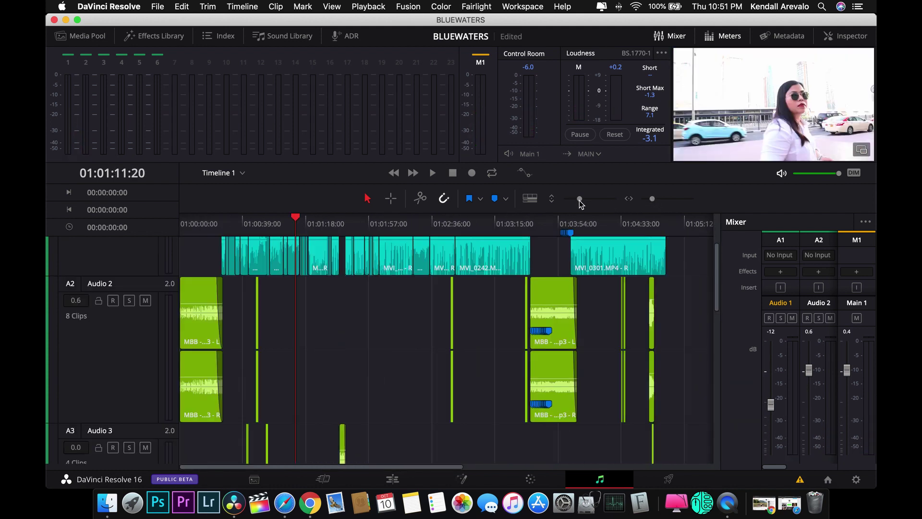
pyautogui.moveTo(300, 219); pyautogui.dragTo(205, 234)
pyautogui.moveTo(216, 304); pyautogui.dragTo(220, 303)
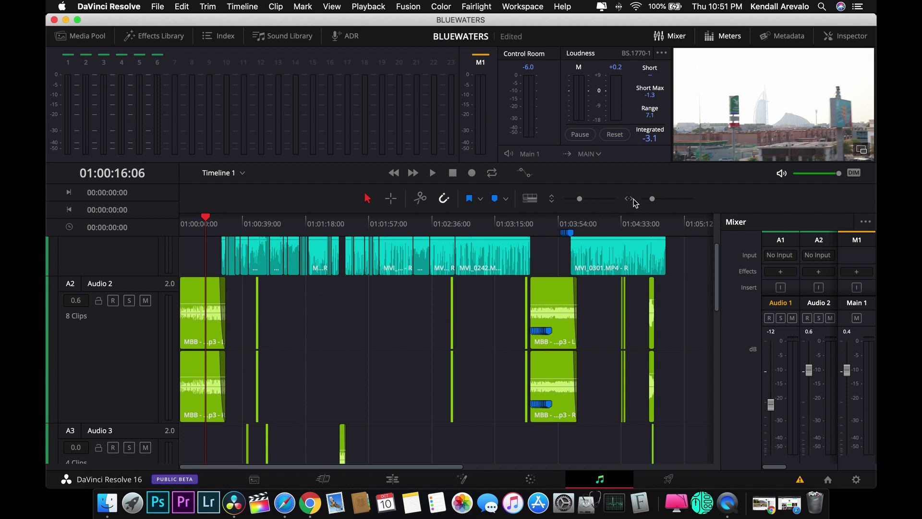
pyautogui.moveTo(651, 198)
pyautogui.mouseDown()
pyautogui.moveTo(671, 200)
pyautogui.moveTo(640, 199)
pyautogui.moveTo(658, 200)
pyautogui.mouseUp()
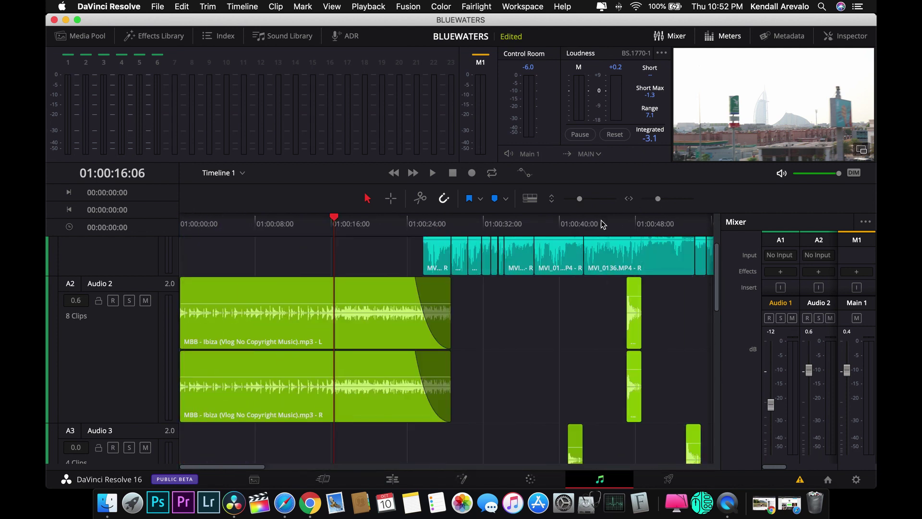
# Nudge the A2 music fade-out handle slightly later and select the MVI_0136.MP4 audio clip.
pyautogui.moveTo(420, 279); pyautogui.dragTo(420, 278)
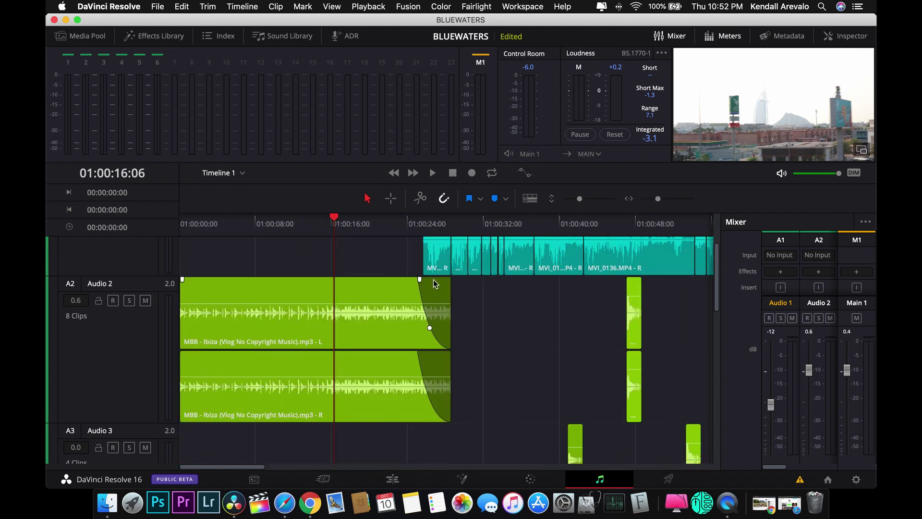
pyautogui.click(644, 267)
pyautogui.scroll(3, 654, 278)
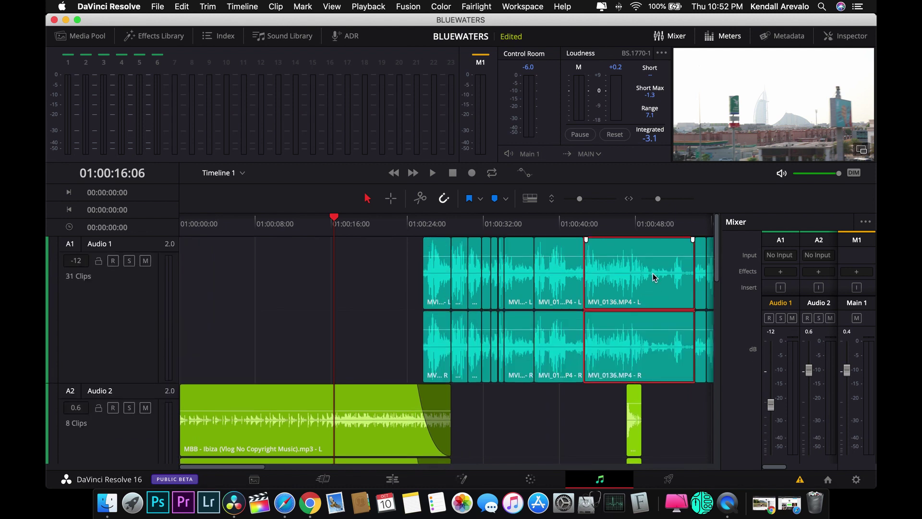
# Scrub through the selfie and dialogue clips to 01:00:54:05, zoom out, then go to Deliver.
pyautogui.moveTo(335, 220); pyautogui.dragTo(535, 220)
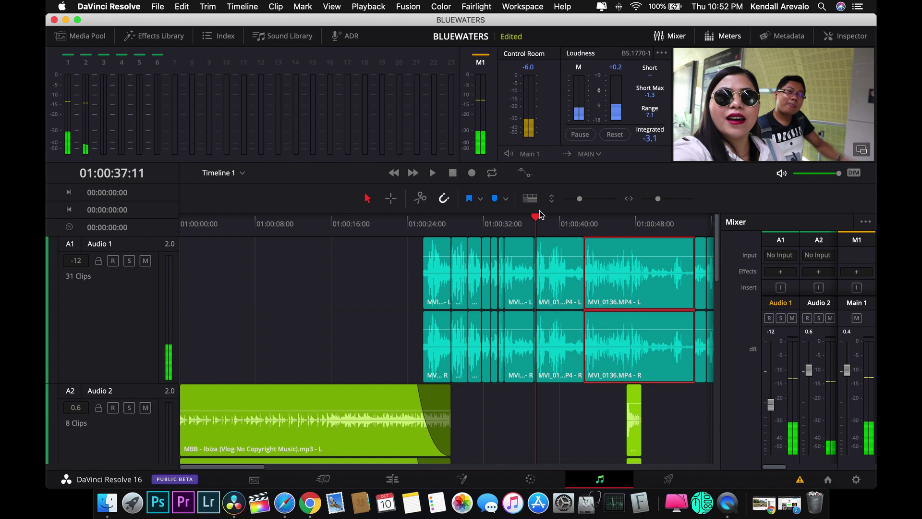
pyautogui.moveTo(536, 231)
pyautogui.mouseDown()
pyautogui.moveTo(631, 235)
pyautogui.moveTo(549, 235)
pyautogui.mouseUp()
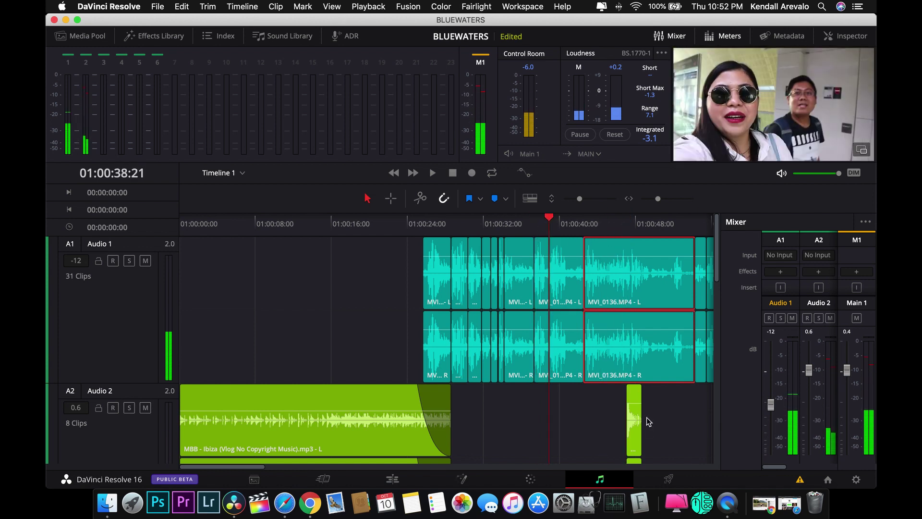
pyautogui.click(688, 256)
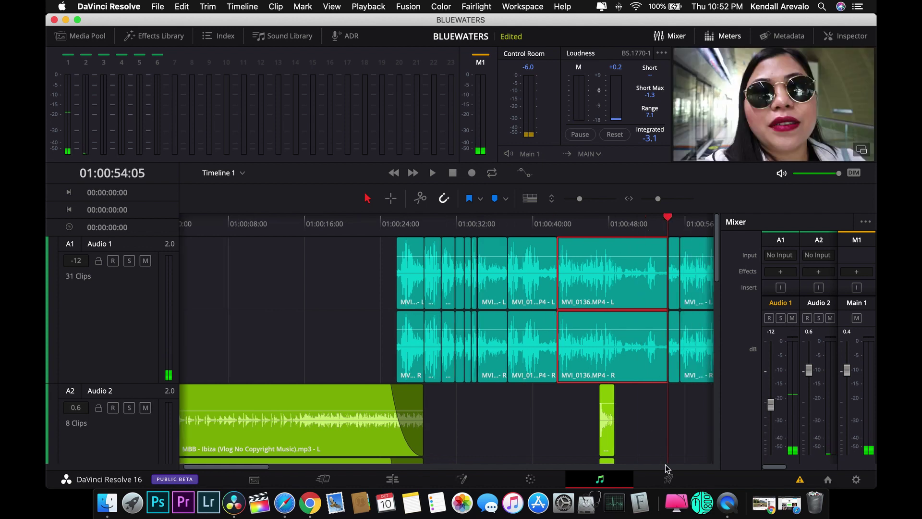
pyautogui.hotkey('shift', 'z')
pyautogui.click(668, 478)
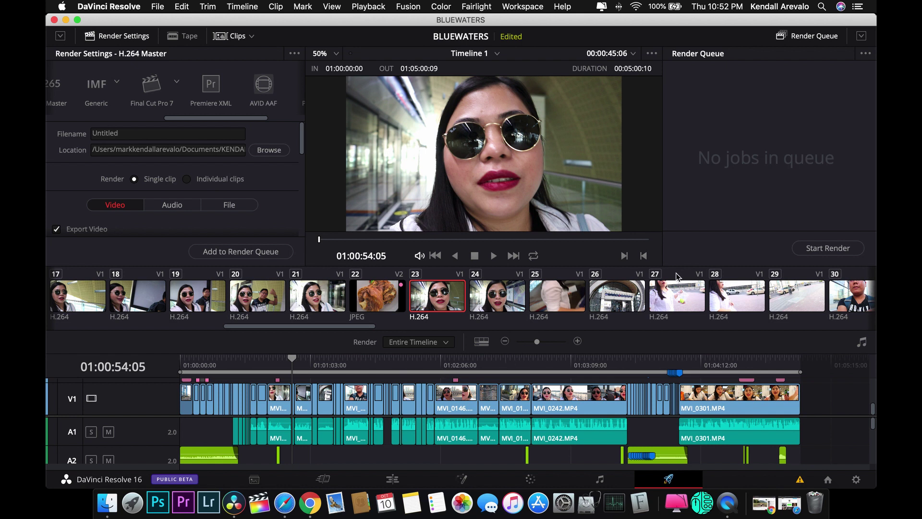
# Show clip 27 and try the Custom, YouTube 1080p, Vimeo 1080p, ProRes and H.264 Master presets.
pyautogui.click(677, 290)
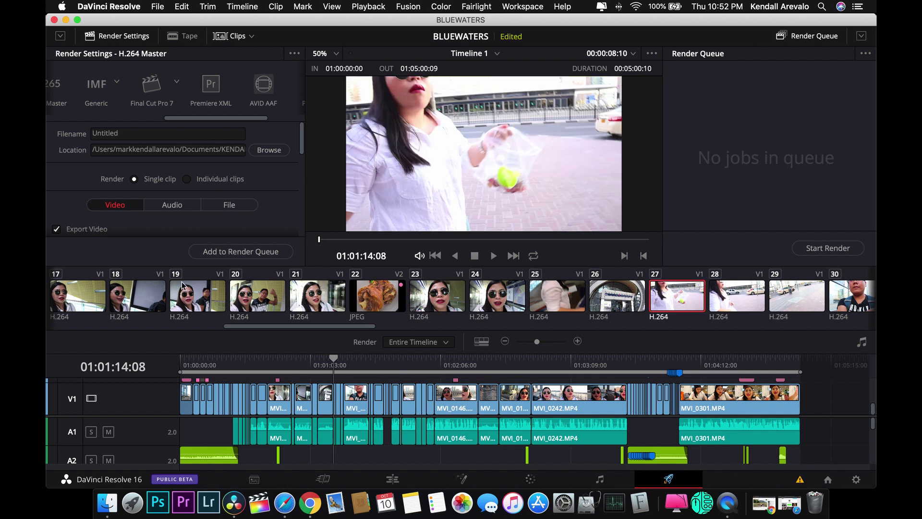
pyautogui.moveTo(195, 117); pyautogui.dragTo(66, 123)
pyautogui.click(72, 87)
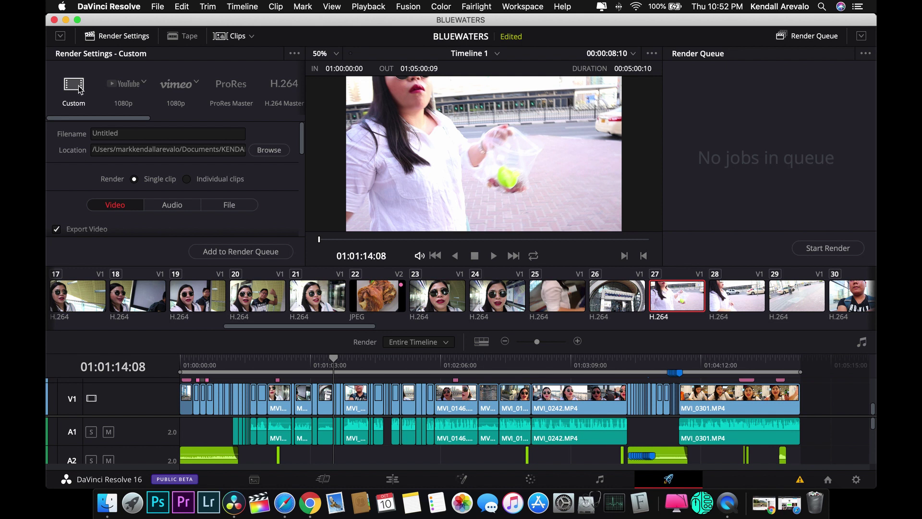
pyautogui.click(130, 90)
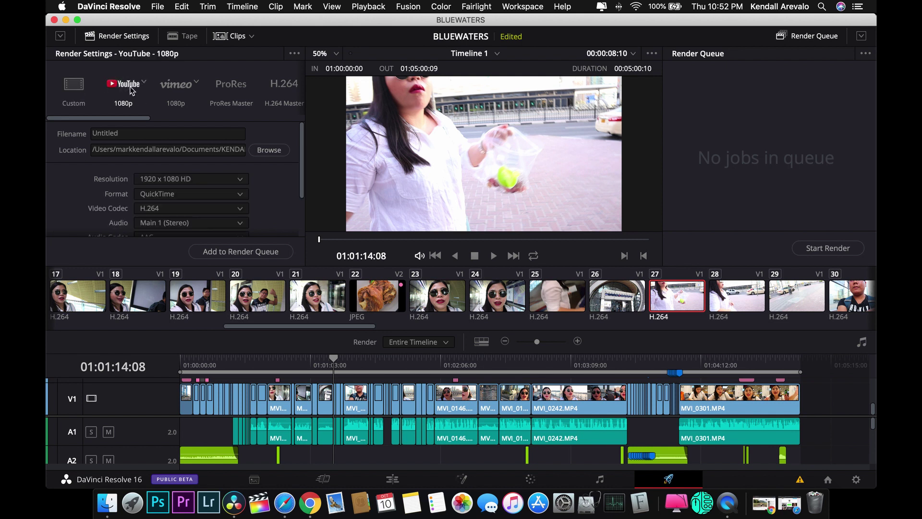
pyautogui.click(177, 91)
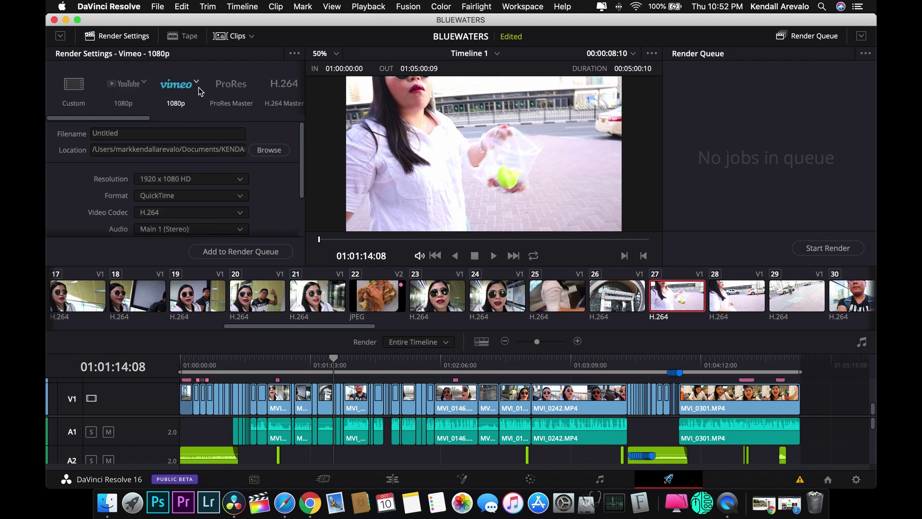
pyautogui.click(243, 94)
pyautogui.click(283, 92)
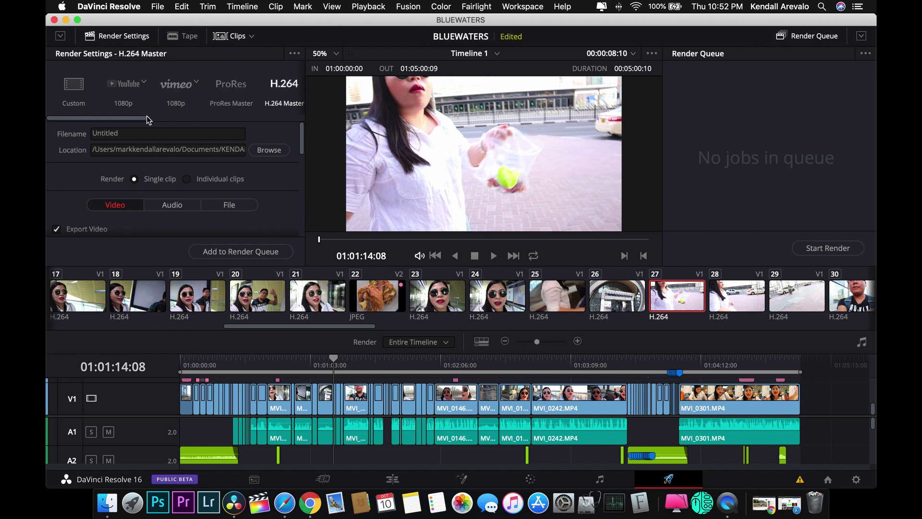
# Try the Final Cut Pro 7 preset and its variants, then settle on Premiere XML.
pyautogui.moveTo(147, 118); pyautogui.dragTo(217, 121)
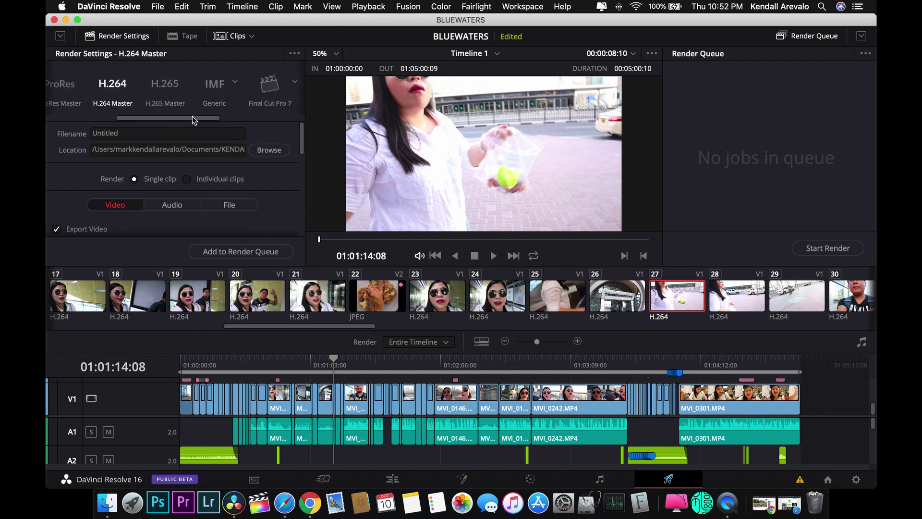
pyautogui.click(269, 89)
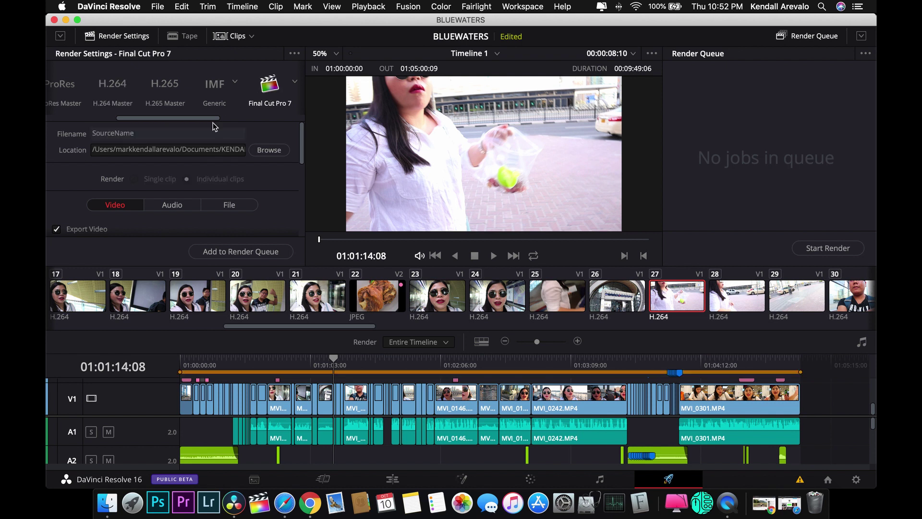
pyautogui.moveTo(202, 121); pyautogui.dragTo(238, 121)
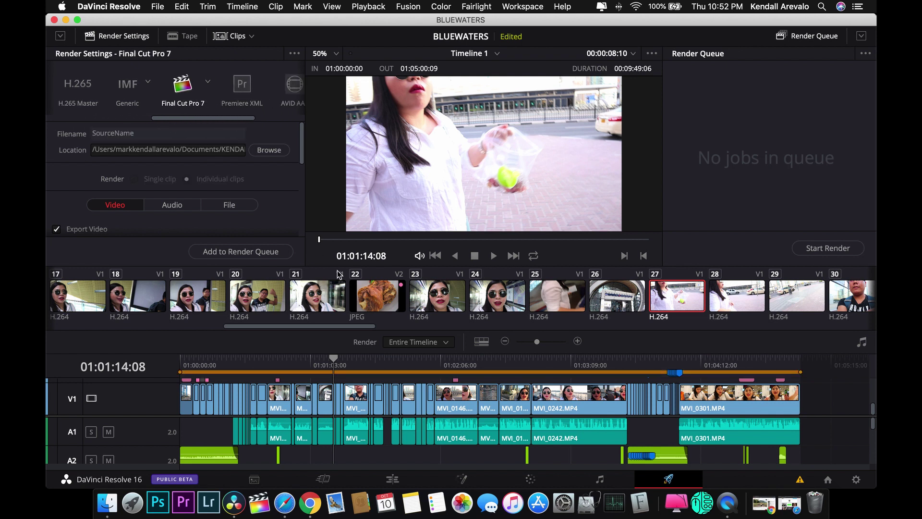
pyautogui.click(208, 83)
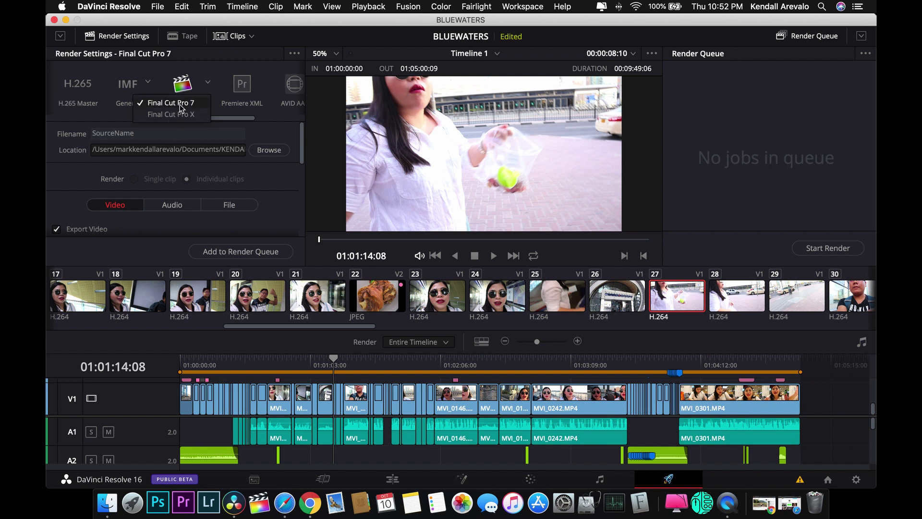
pyautogui.click(248, 94)
pyautogui.click(242, 85)
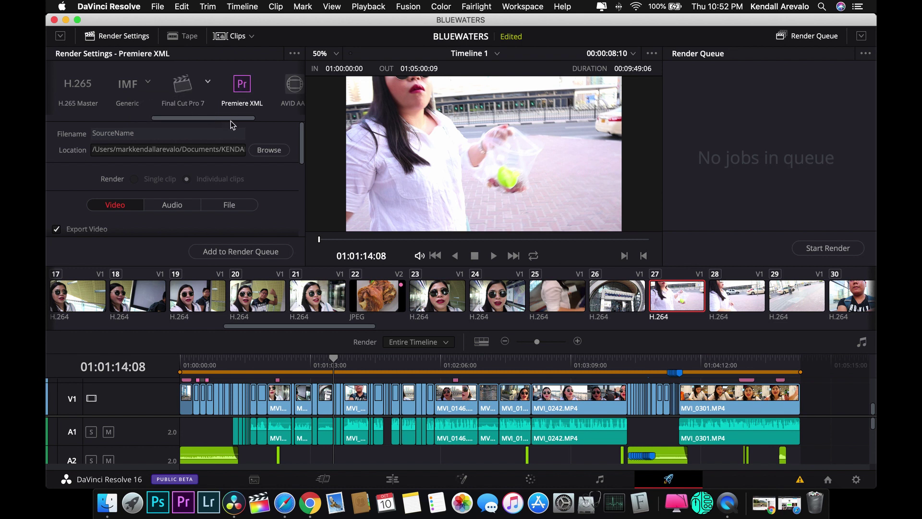
pyautogui.moveTo(235, 121); pyautogui.dragTo(286, 127)
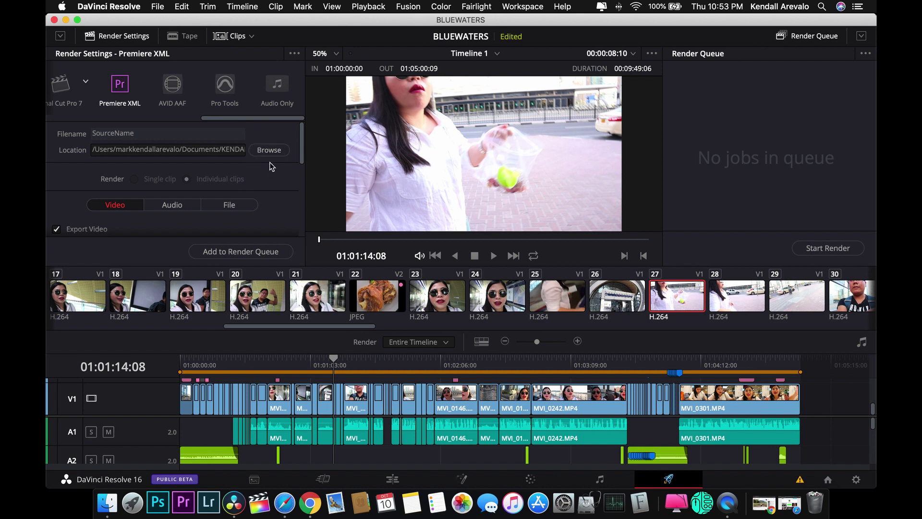
# Visit the Media, Color and Fairlight pages in turn, then return to the Edit page.
pyautogui.click(254, 479)
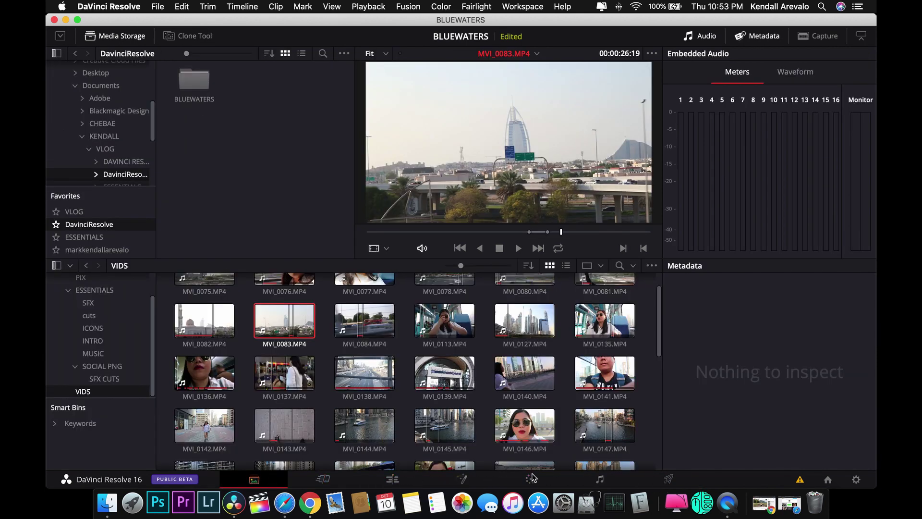
pyautogui.click(518, 488)
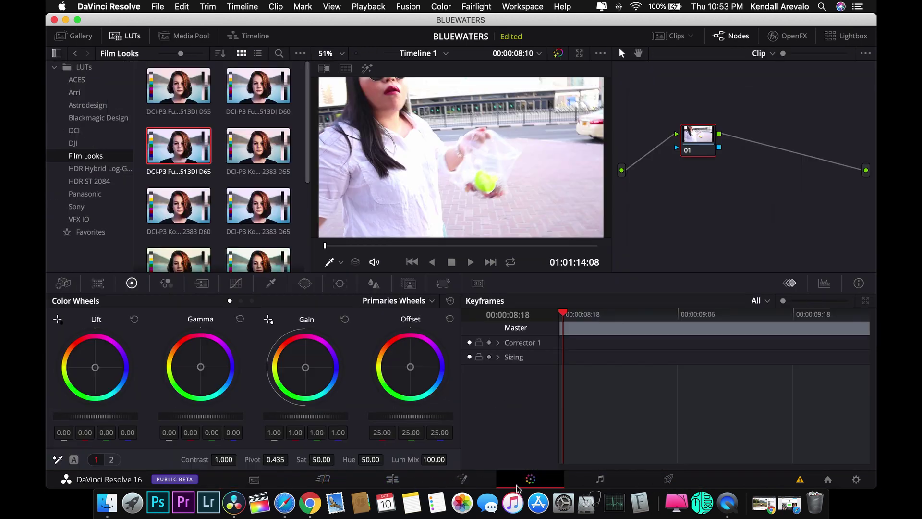
pyautogui.click(600, 480)
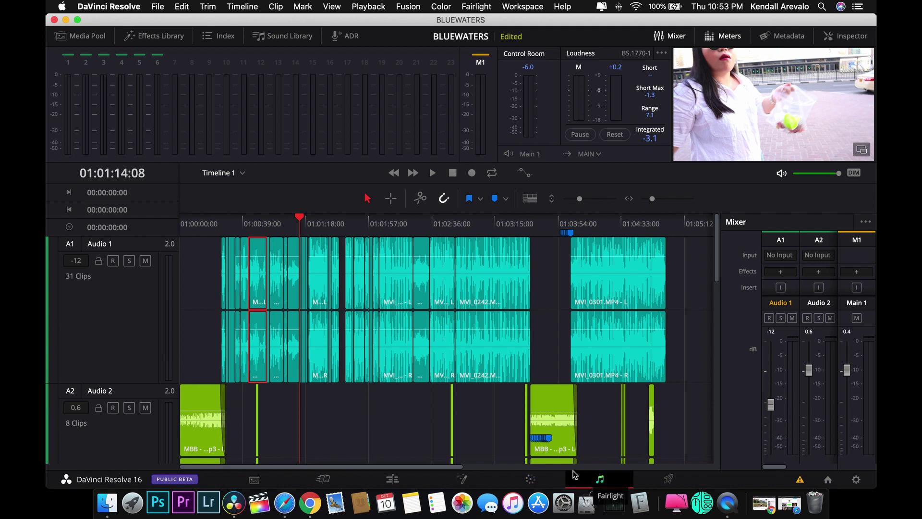
pyautogui.click(390, 481)
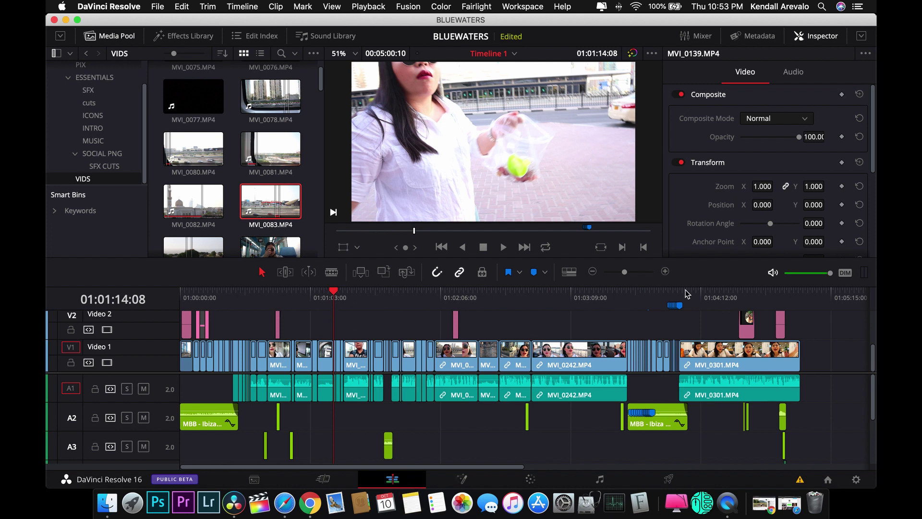
# Browse the ICONS bin, then the MUSIC bin, and park the playhead at 01:01:15:14.
pyautogui.scroll(-5, 763, 149)
pyautogui.scroll(5, 774, 181)
pyautogui.click(91, 114)
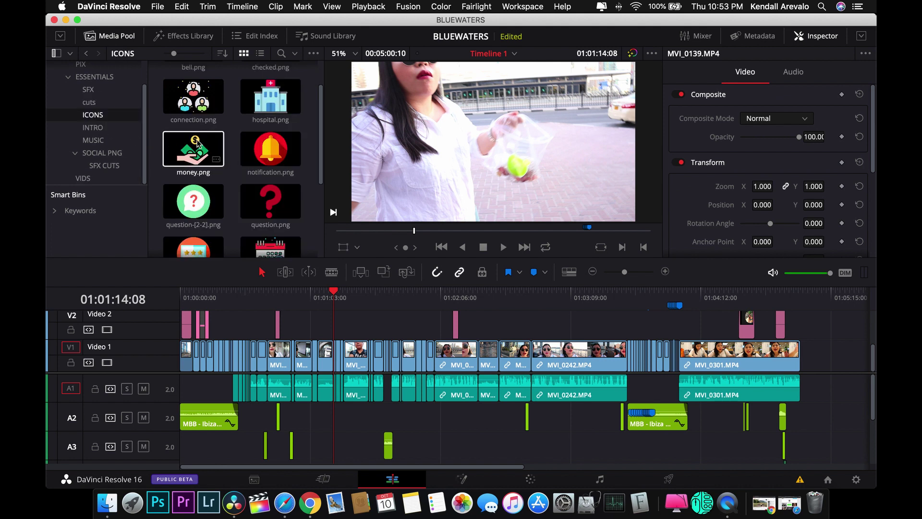
pyautogui.scroll(-5, 235, 190)
pyautogui.scroll(5, 235, 189)
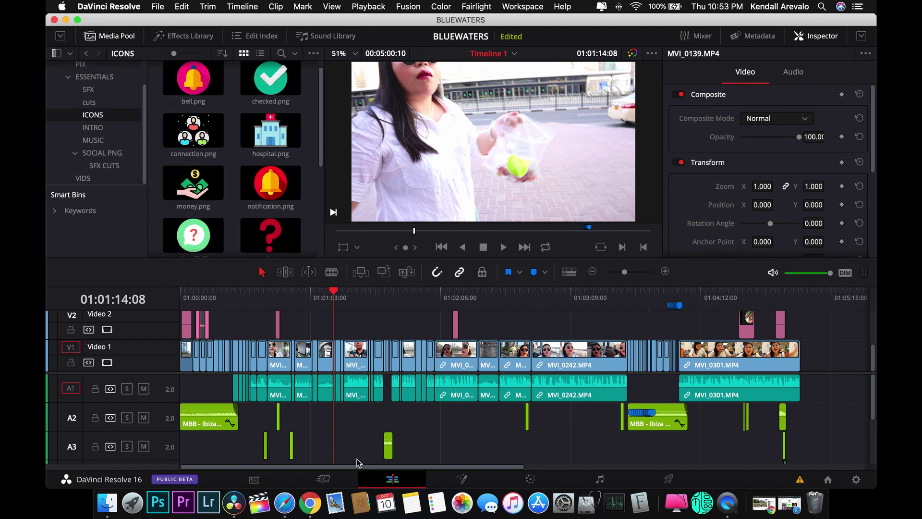
pyautogui.click(92, 140)
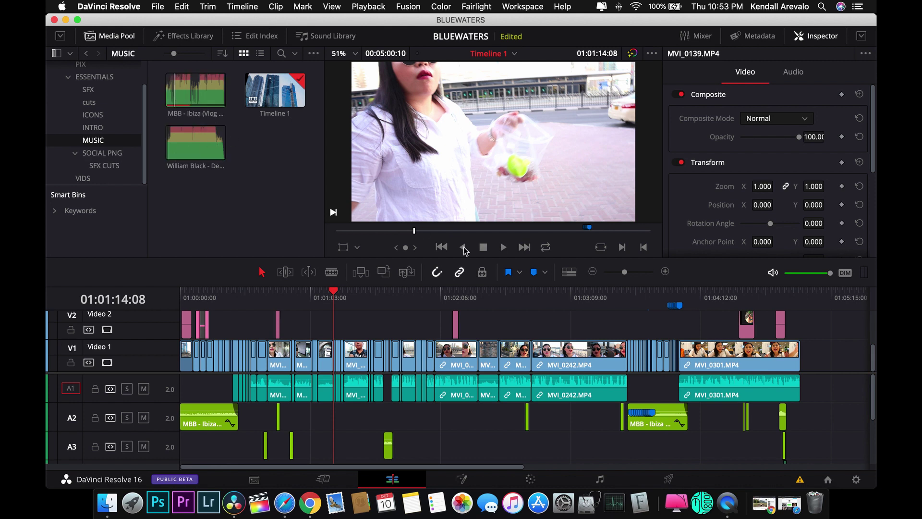
pyautogui.click(336, 293)
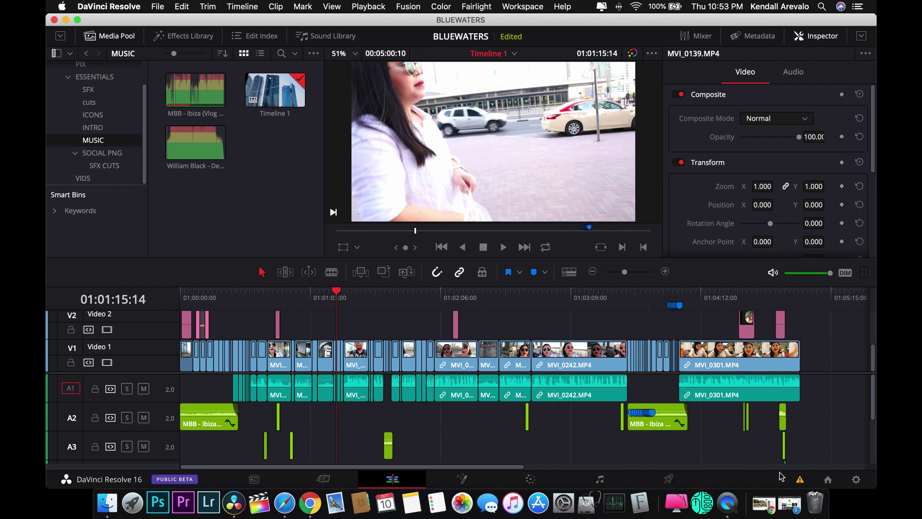
# Open SHOKUDO from the Project Manager, discarding BLUEWATERS's unsaved changes.
pyautogui.click(828, 480)
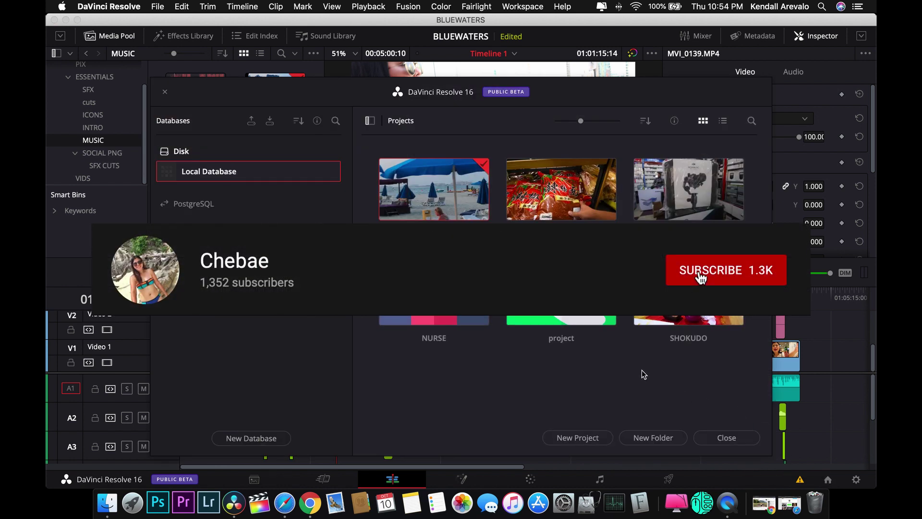
pyautogui.doubleClick(681, 305)
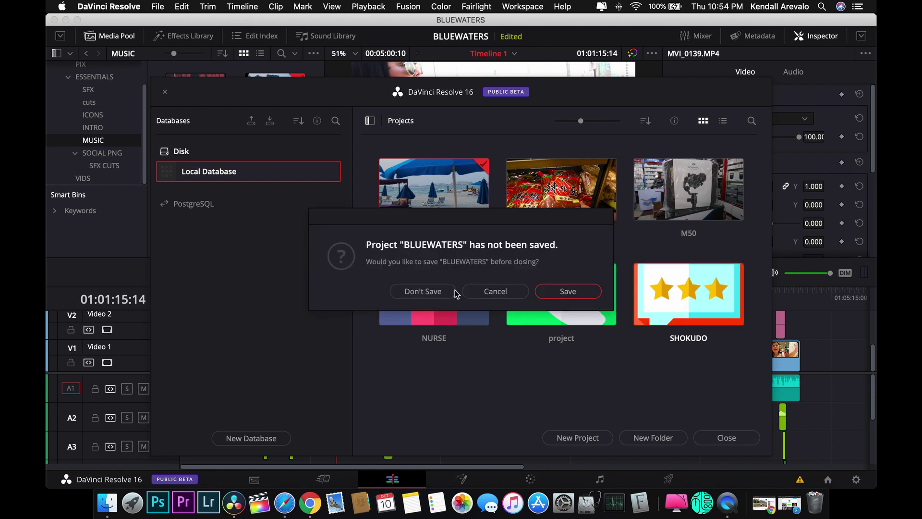
pyautogui.click(425, 291)
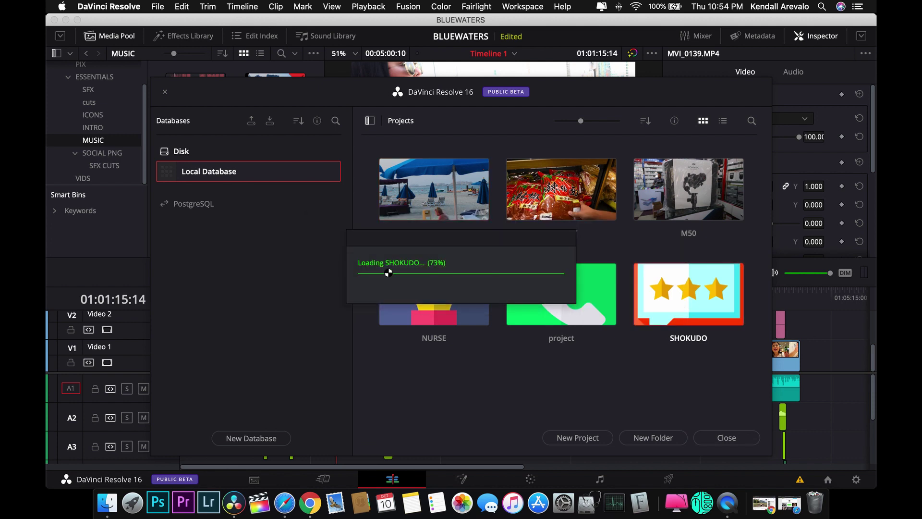